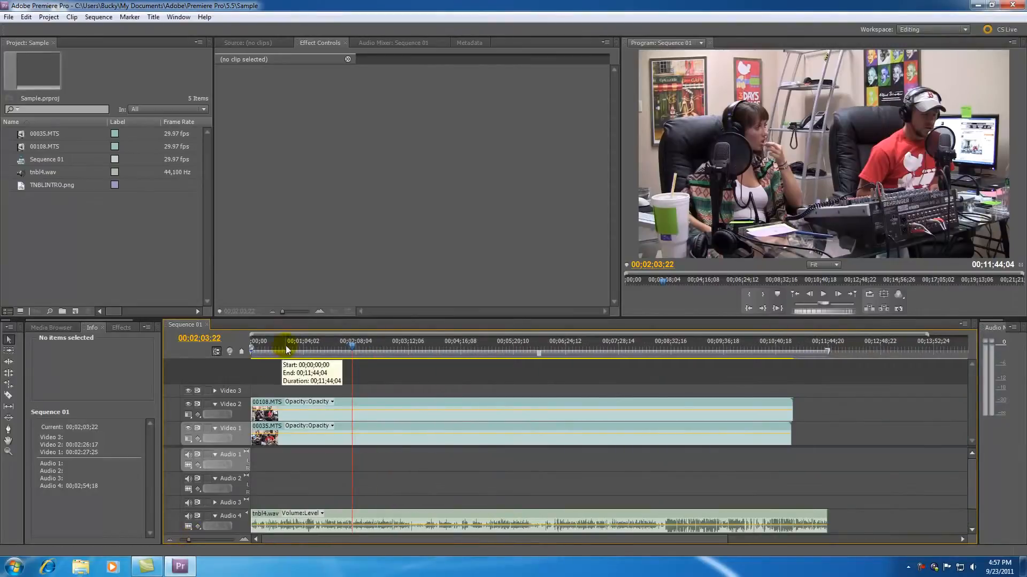
# - Scrub through the two-camera sequence and place the playhead at 00;02;03;25
pyautogui.moveTo(284, 345); pyautogui.dragTo(216, 348)
pyautogui.moveTo(292, 351); pyautogui.dragTo(389, 348)
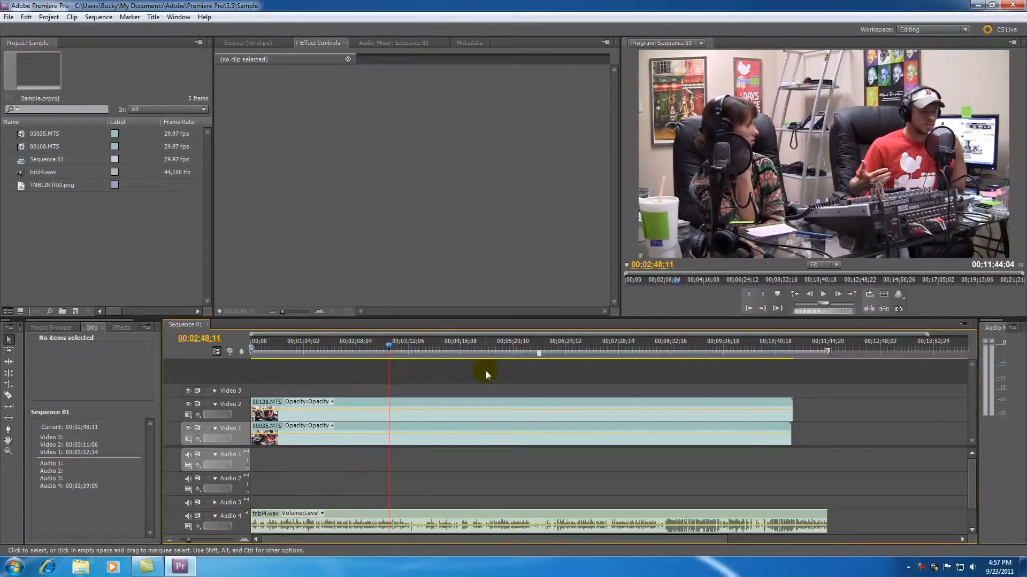
pyautogui.click(383, 349)
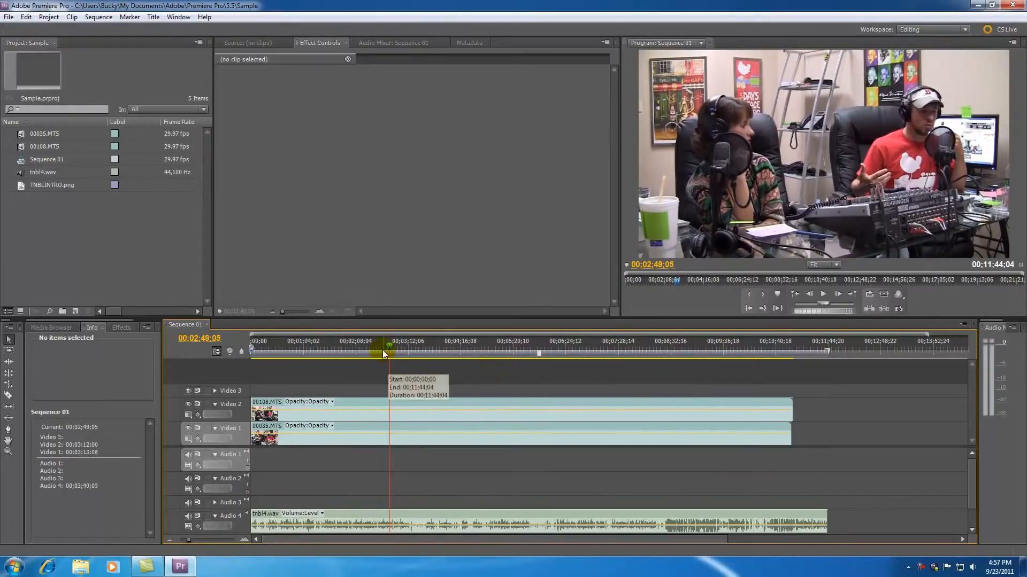
pyautogui.moveTo(383, 347); pyautogui.dragTo(358, 348)
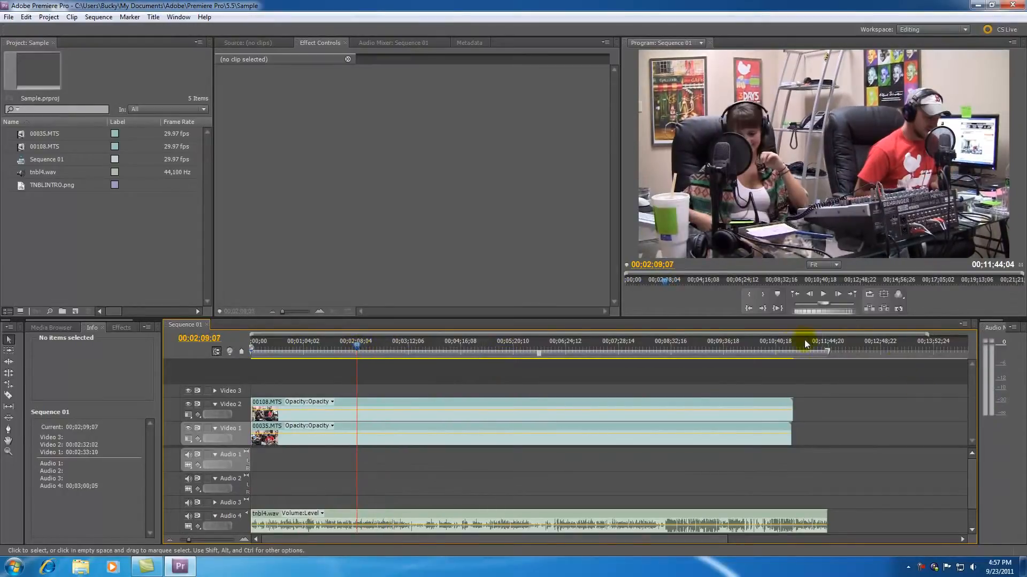
pyautogui.moveTo(188, 540); pyautogui.dragTo(195, 540)
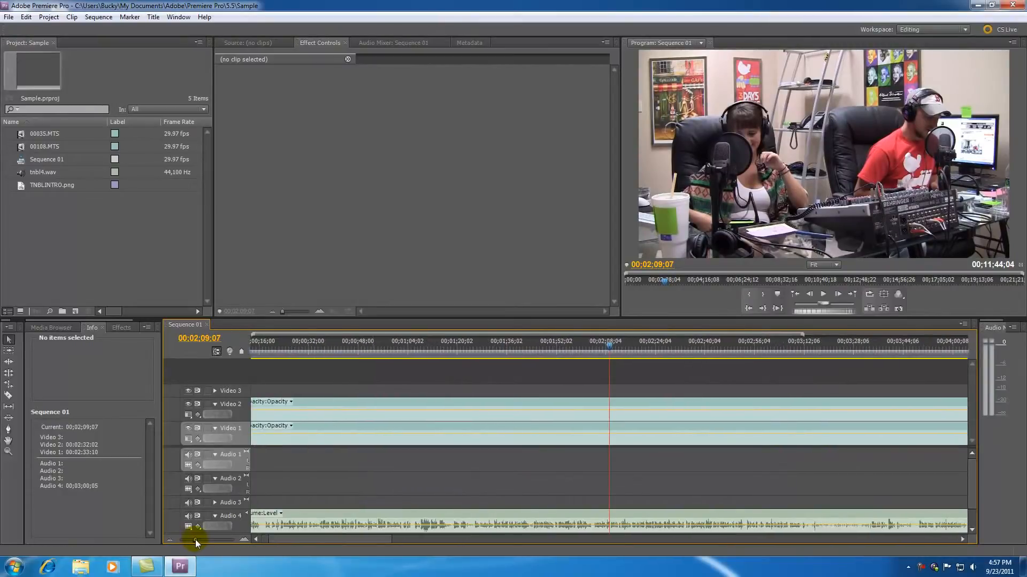
pyautogui.moveTo(607, 348); pyautogui.dragTo(593, 352)
pyautogui.moveTo(194, 540); pyautogui.dragTo(197, 539)
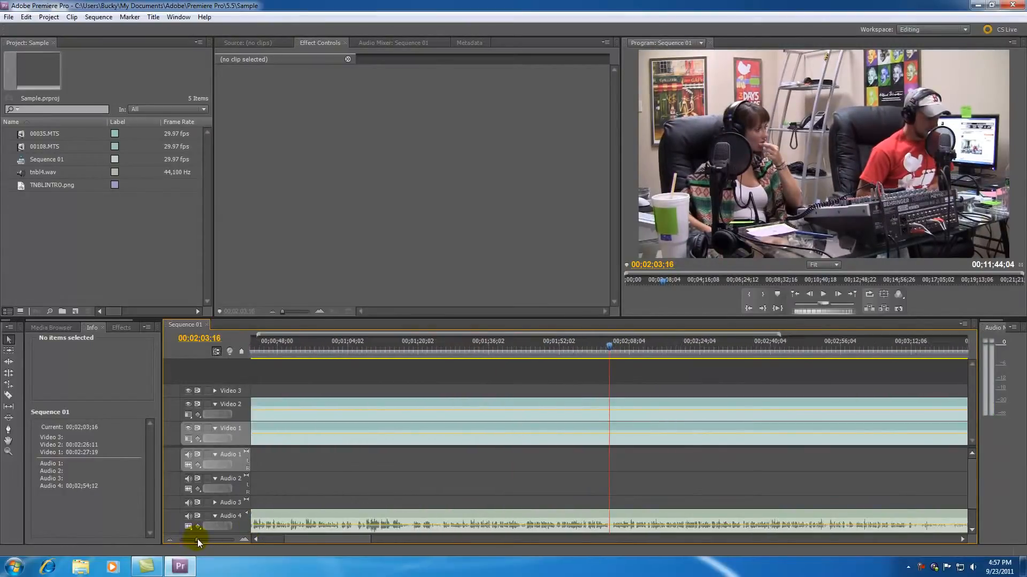
pyautogui.moveTo(607, 345)
pyautogui.mouseDown()
pyautogui.moveTo(599, 351)
pyautogui.moveTo(610, 352)
pyautogui.mouseUp()
pyautogui.moveTo(197, 539); pyautogui.dragTo(204, 539)
pyautogui.moveTo(607, 350); pyautogui.dragTo(607, 376)
pyautogui.click(606, 346)
pyautogui.moveTo(202, 538); pyautogui.dragTo(198, 538)
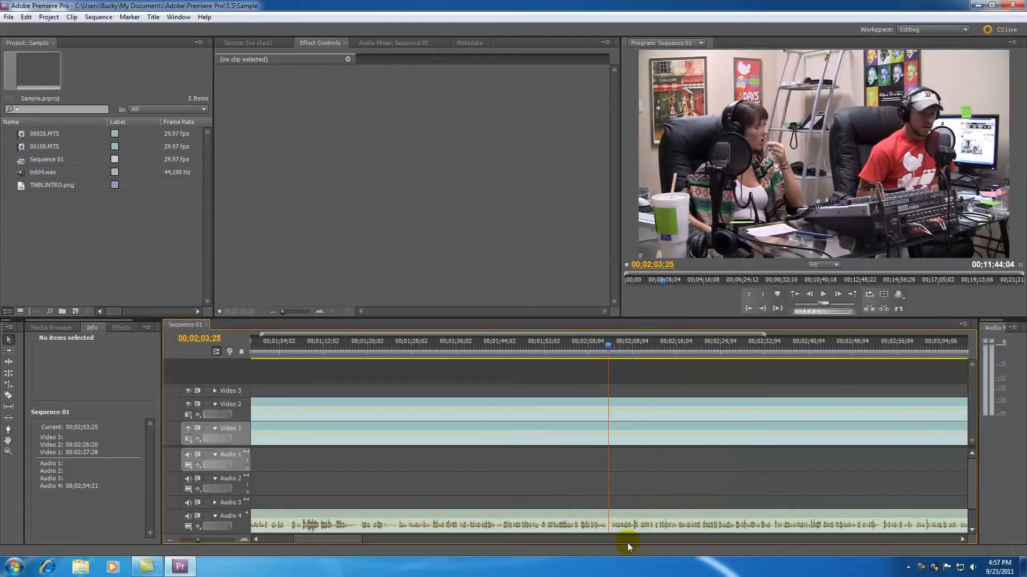
pyautogui.moveTo(198, 542); pyautogui.dragTo(187, 539)
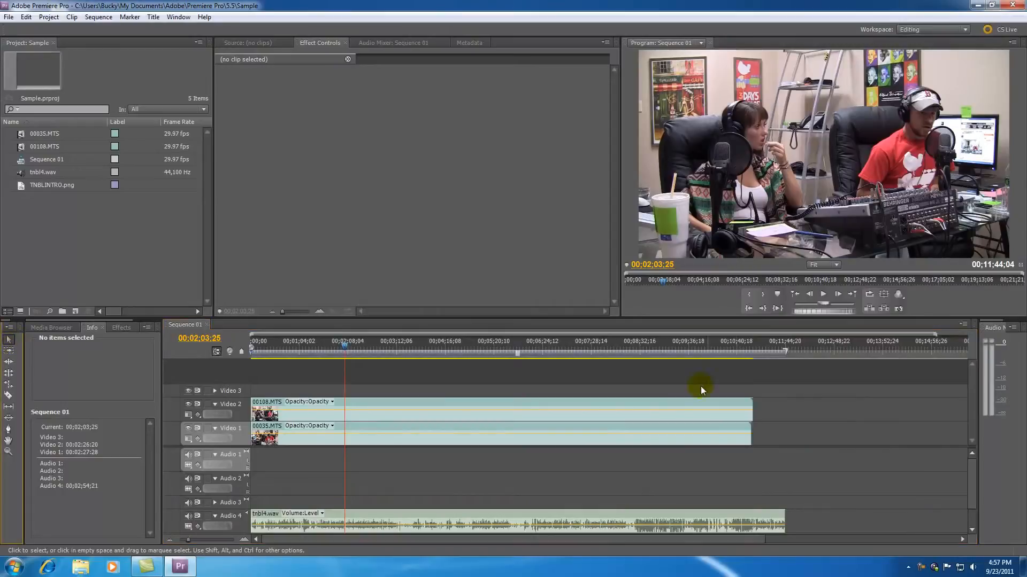
# - Trim the ends of 00108.MTS, 00035.MTS and tnbl4.wav back to the playhead so all three finish together
pyautogui.moveTo(753, 404); pyautogui.dragTo(344, 413)
pyautogui.moveTo(747, 431); pyautogui.dragTo(344, 440)
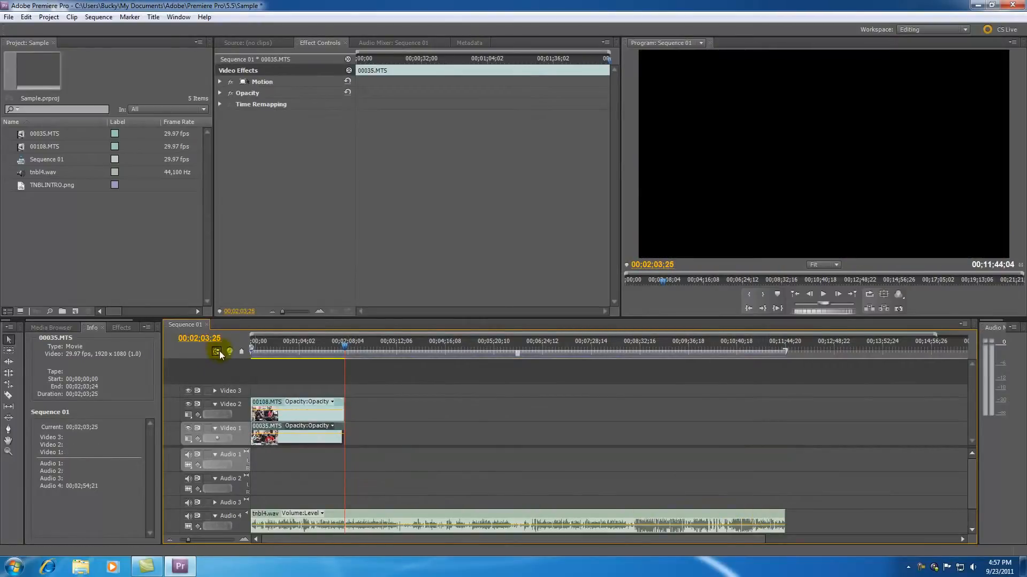
pyautogui.moveTo(782, 518); pyautogui.dragTo(344, 523)
pyautogui.moveTo(180, 540); pyautogui.dragTo(197, 539)
pyautogui.click(533, 474)
pyautogui.moveTo(582, 375); pyautogui.dragTo(644, 528)
pyautogui.click(647, 378)
pyautogui.moveTo(197, 540); pyautogui.dragTo(191, 540)
# - Return the playhead to the sequence start and toggle the Video 2 track output to compare the two camera angles
pyautogui.click(271, 345)
pyautogui.moveTo(271, 346); pyautogui.dragTo(467, 525)
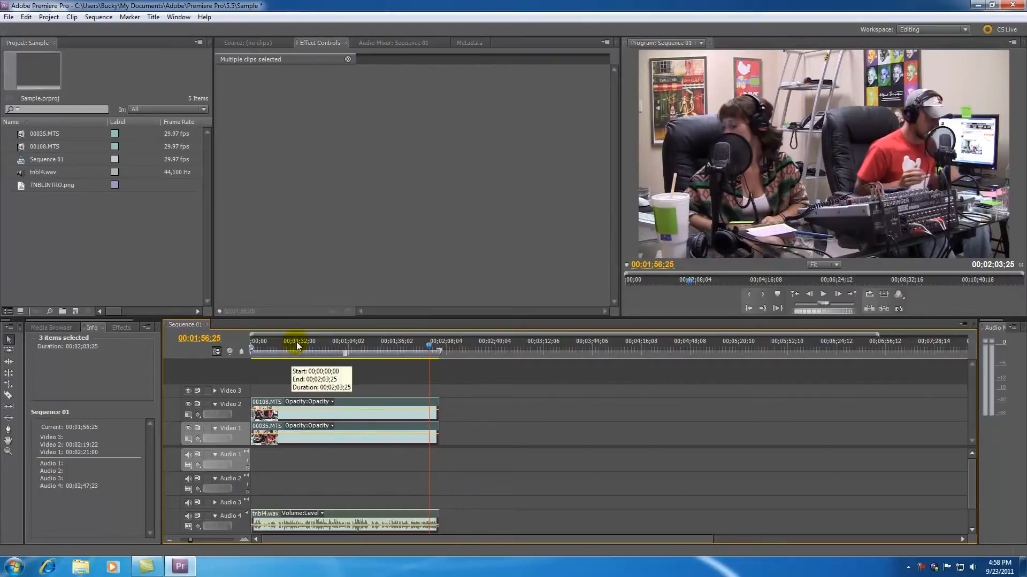
pyautogui.press('Home')
pyautogui.moveTo(201, 540); pyautogui.dragTo(203, 540)
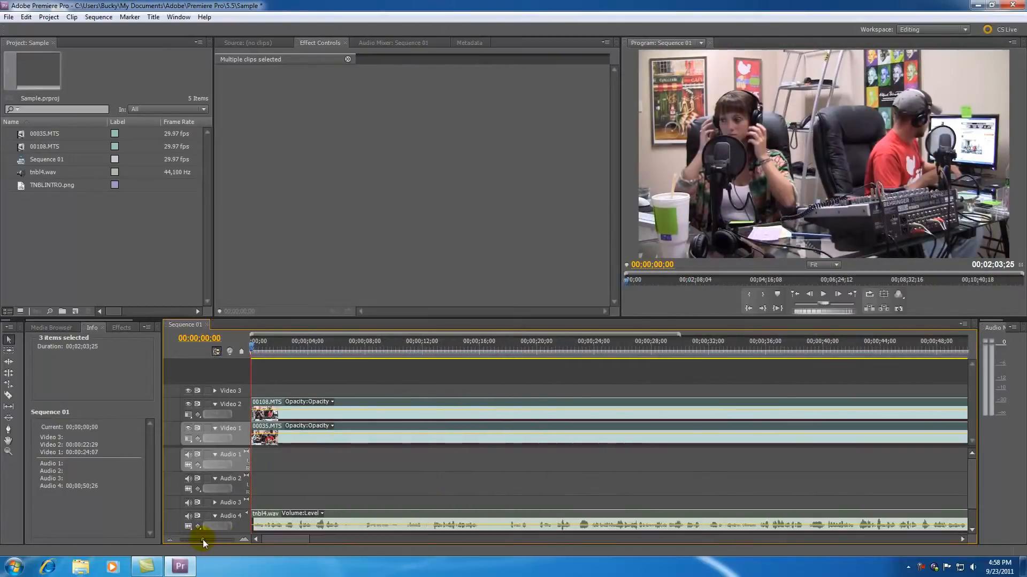
pyautogui.click(312, 392)
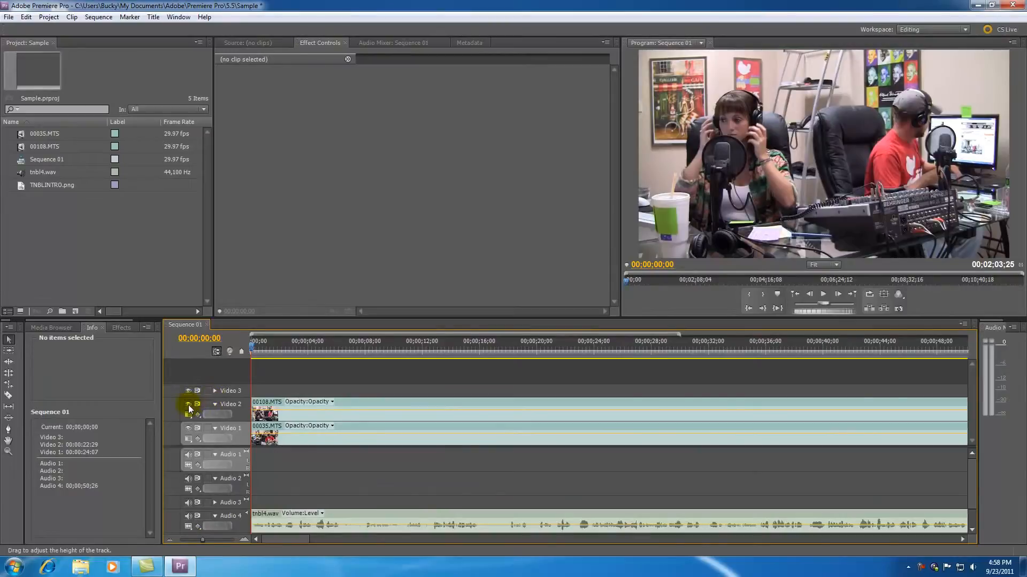
pyautogui.click(188, 405)
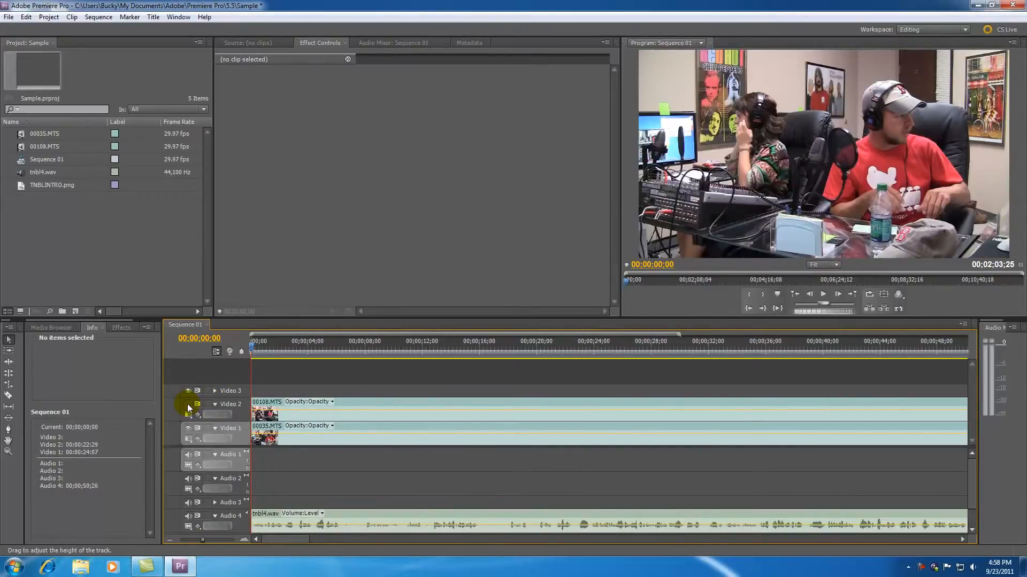
pyautogui.click(188, 405)
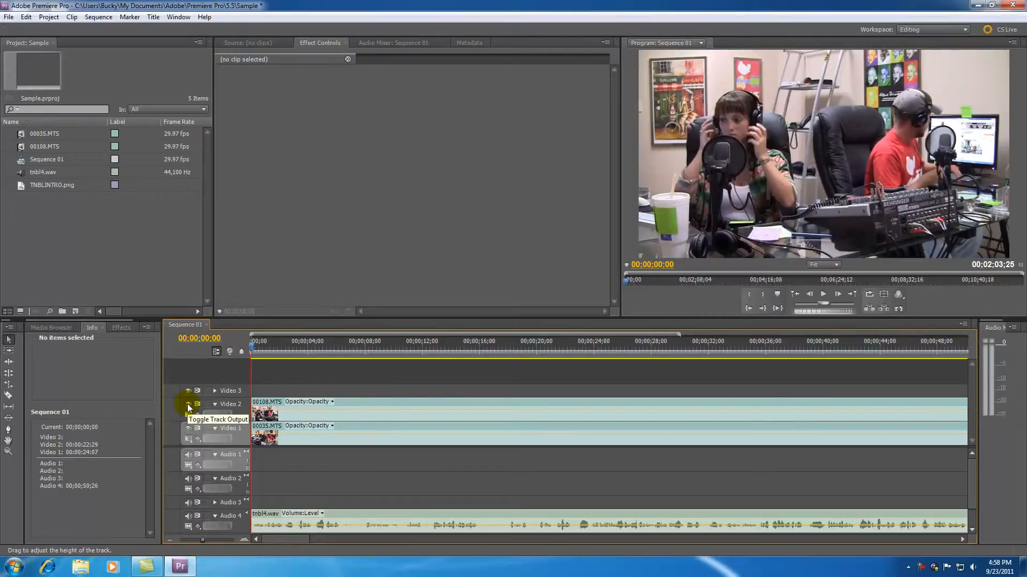
pyautogui.click(188, 405)
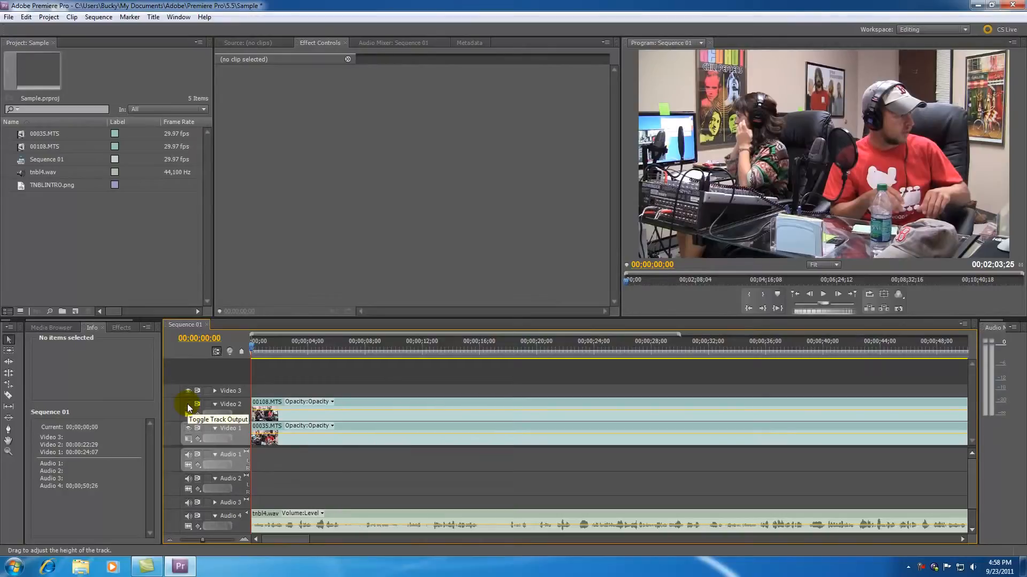
pyautogui.click(188, 405)
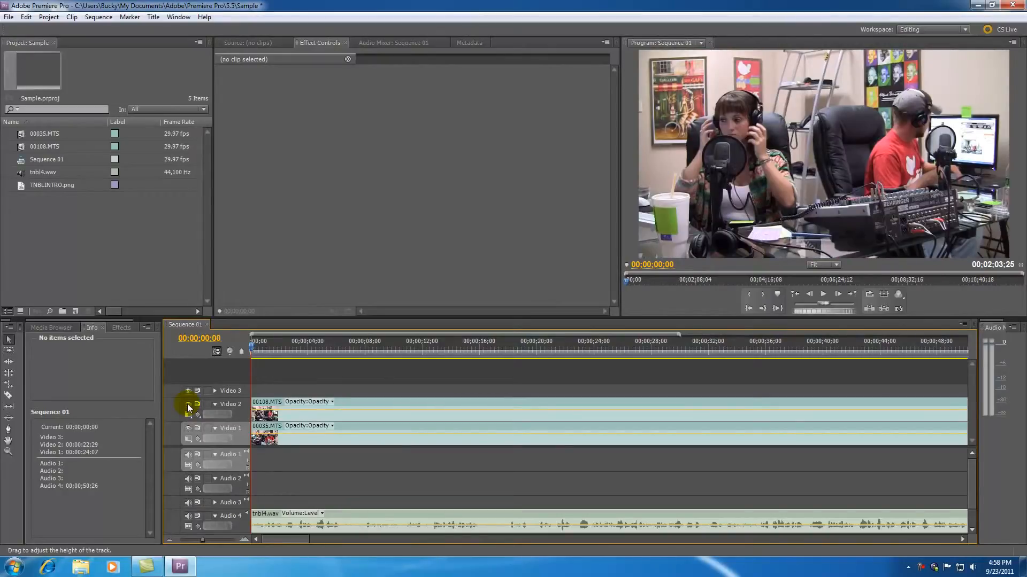
# - Search the effects for "levels" and apply the Levels video effect to the 00035.MTS clip on Video 1
pyautogui.moveTo(201, 540); pyautogui.dragTo(194, 540)
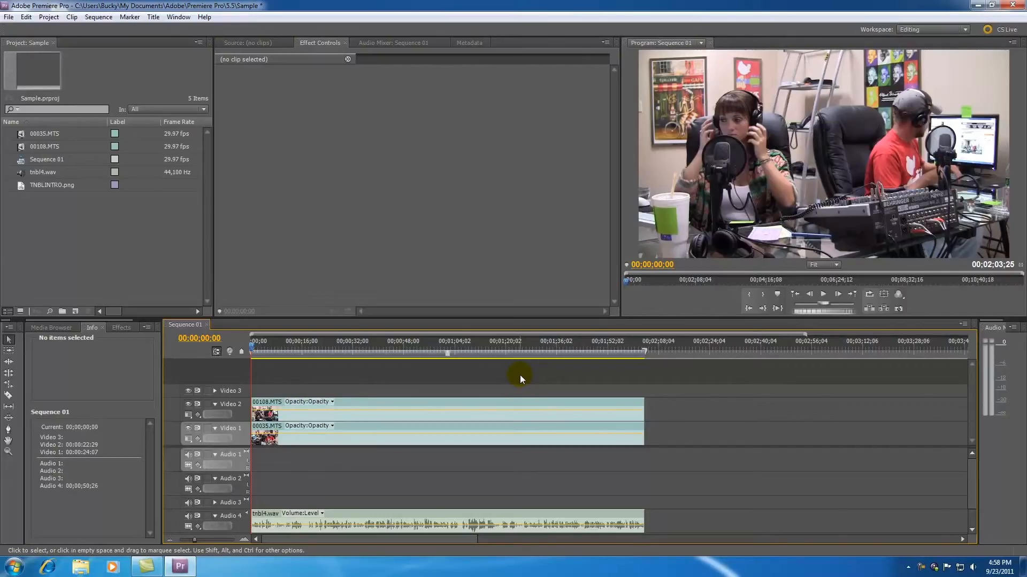
pyautogui.click(371, 405)
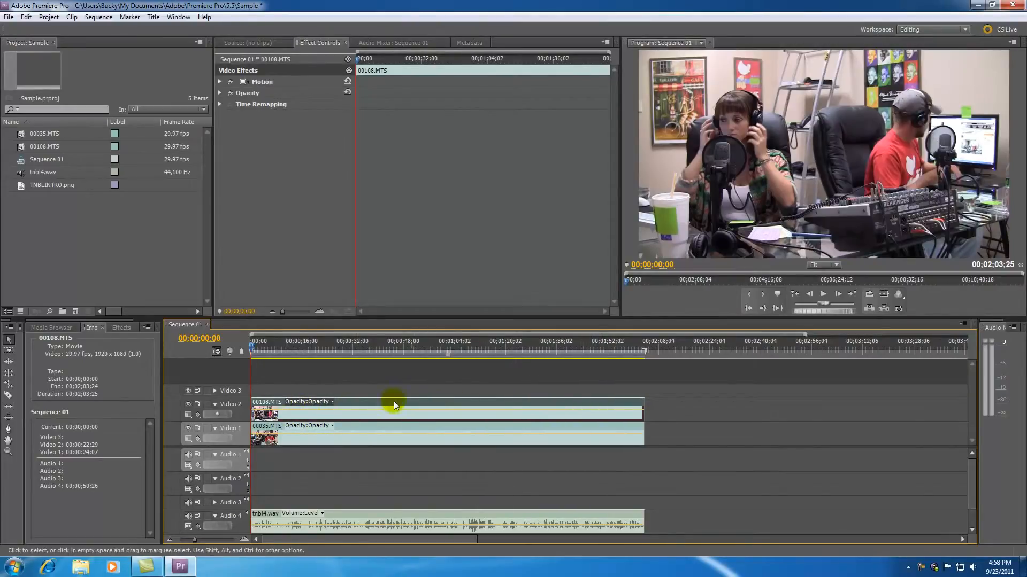
pyautogui.click(120, 328)
pyautogui.click(95, 340)
pyautogui.write('levels')
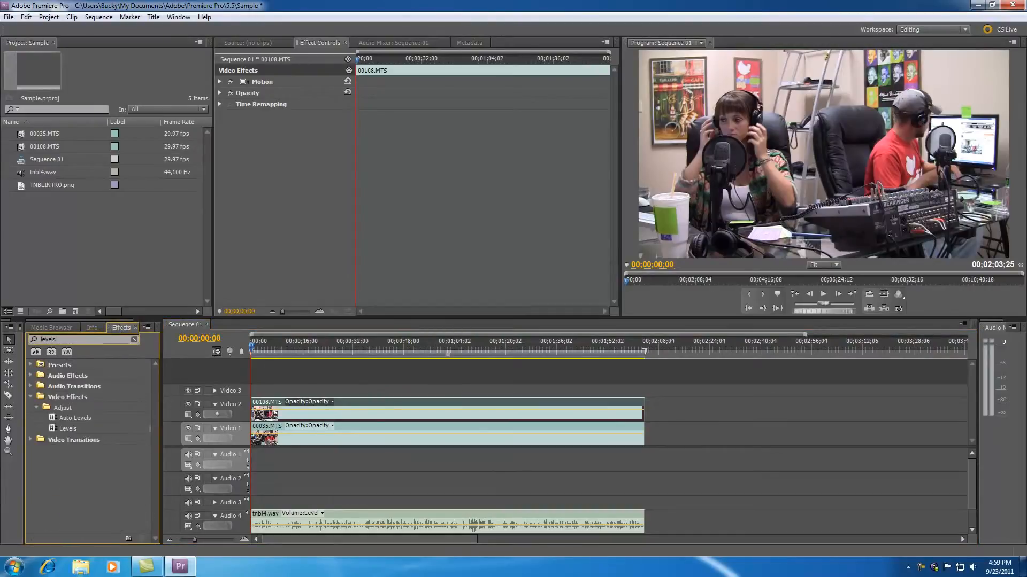
pyautogui.moveTo(51, 429); pyautogui.dragTo(361, 437)
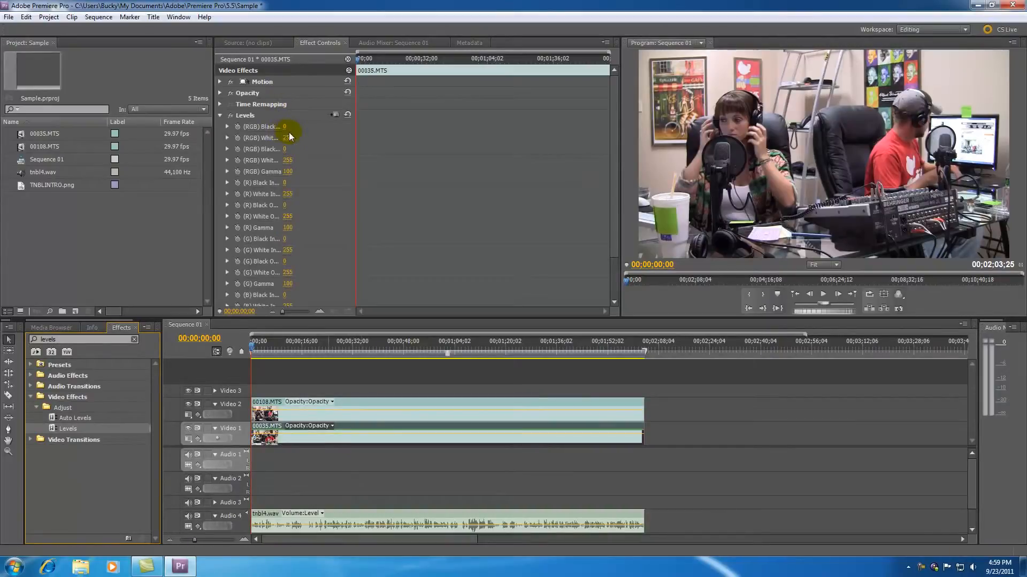
# - Hide the Video 2 output and set the Levels RGB black input to 10 and white input to 245 on 00035.MTS
pyautogui.click(188, 405)
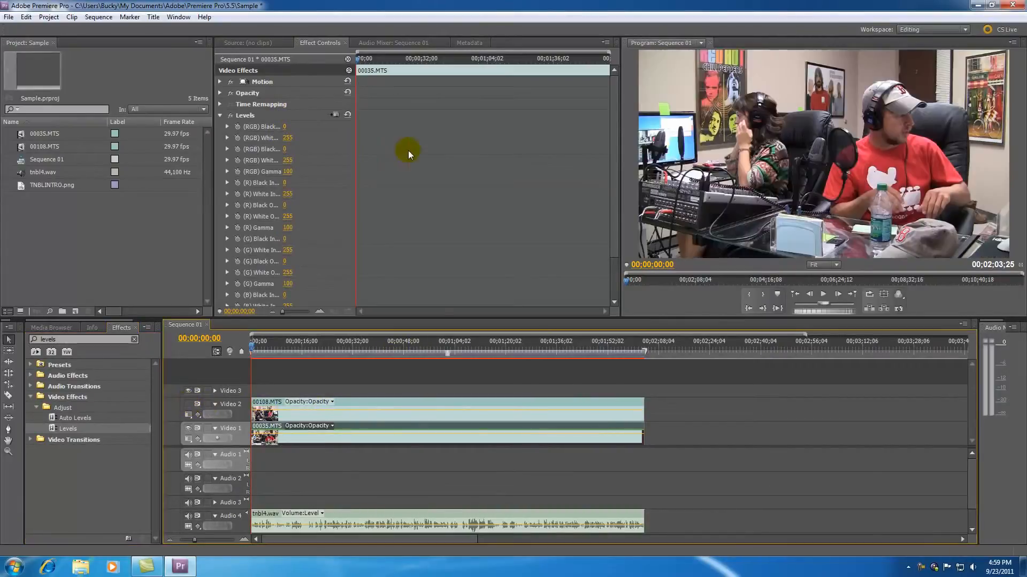
pyautogui.moveTo(285, 128); pyautogui.dragTo(293, 127)
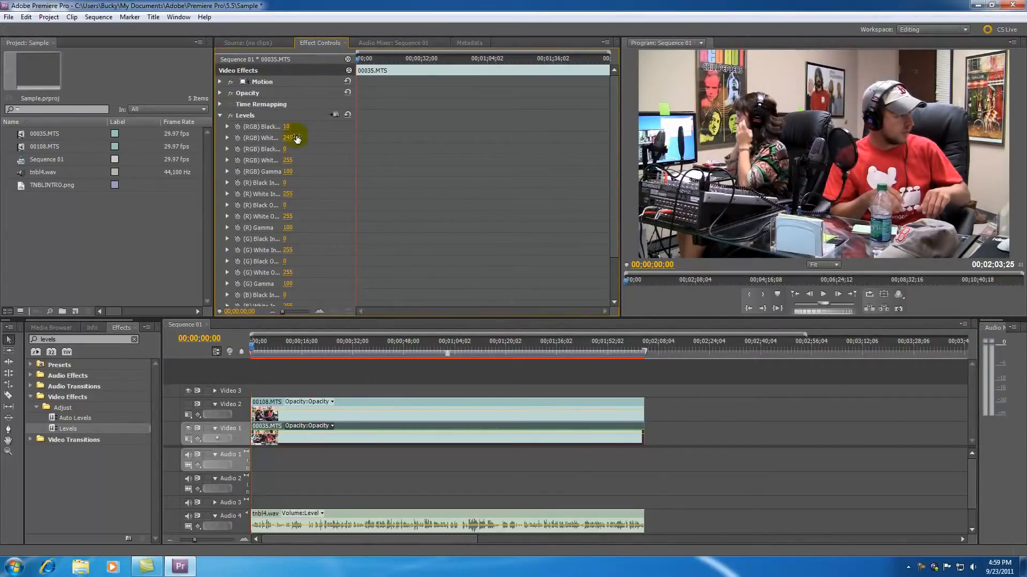
pyautogui.click(220, 116)
# - Copy the Levels effect from 00035.MTS onto the 00108.MTS clip and check its settings there
pyautogui.click(249, 117)
pyautogui.rightClick(249, 119)
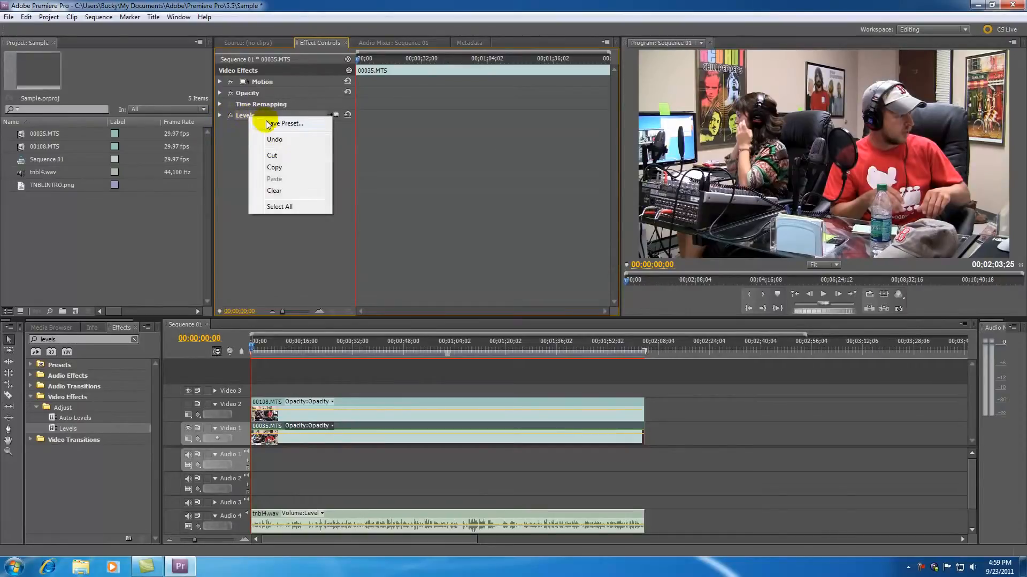
pyautogui.click(275, 167)
pyautogui.click(396, 413)
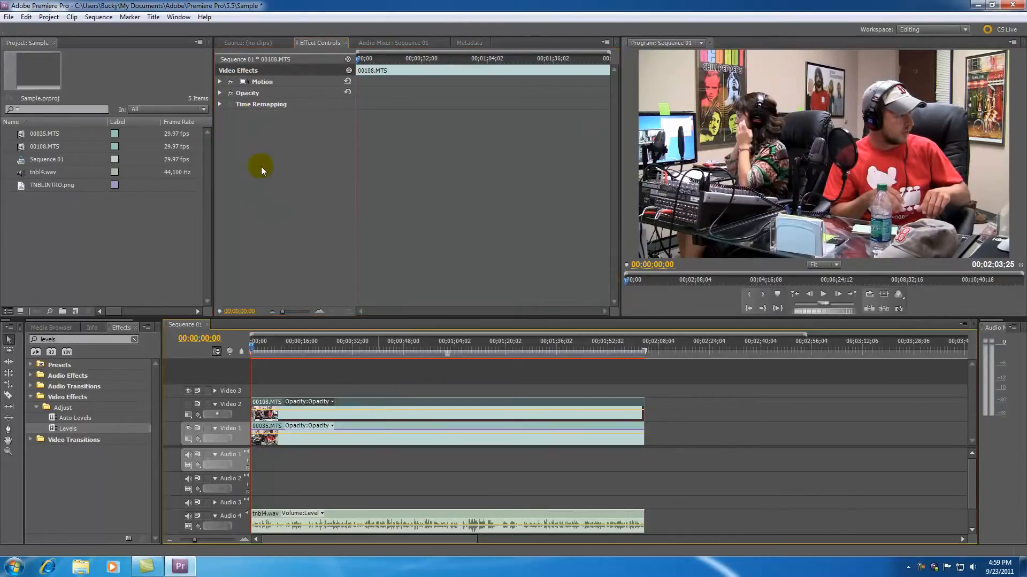
pyautogui.rightClick(250, 149)
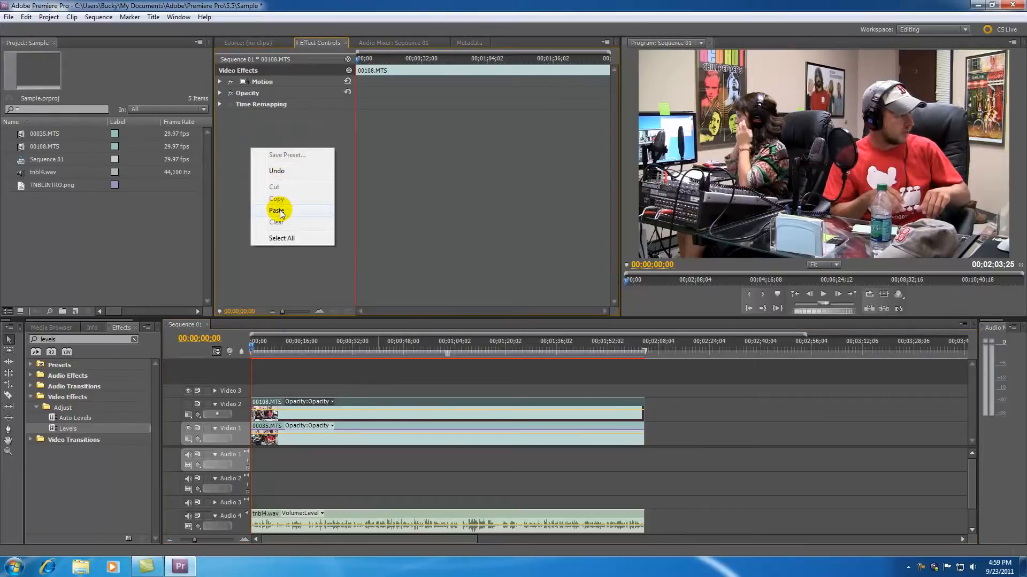
pyautogui.click(281, 213)
pyautogui.click(220, 115)
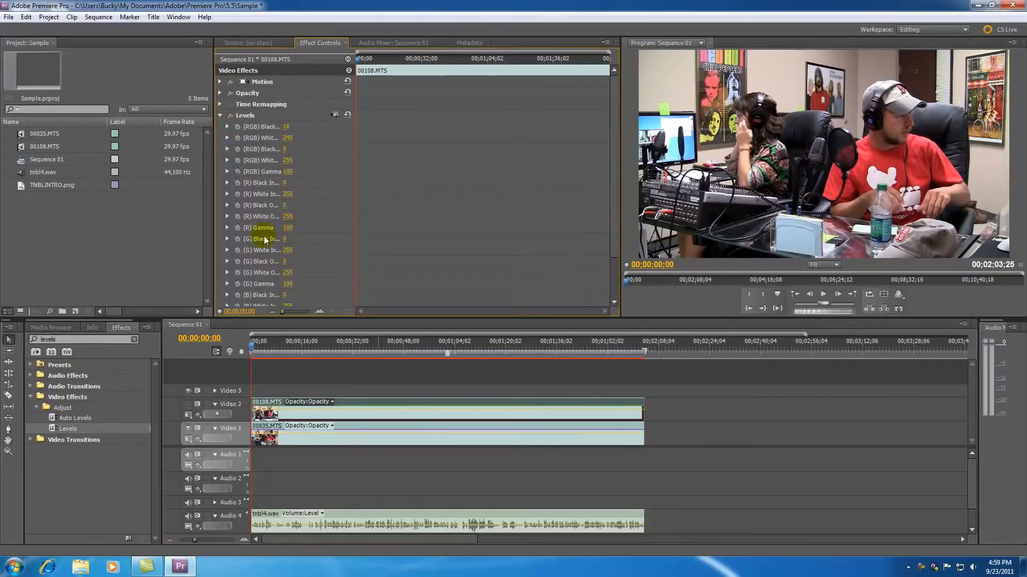
pyautogui.click(412, 426)
pyautogui.click(414, 404)
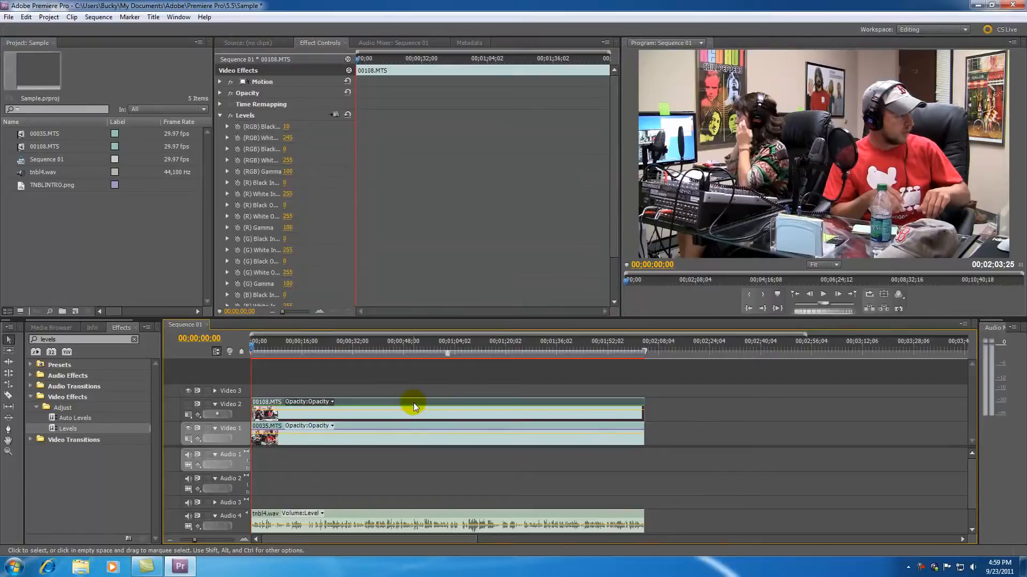
# - Show Video 2 again and set the 00108.MTS Levels to RGB black input 20 and white input 235, comparing the effect on and off
pyautogui.click(188, 405)
pyautogui.click(230, 115)
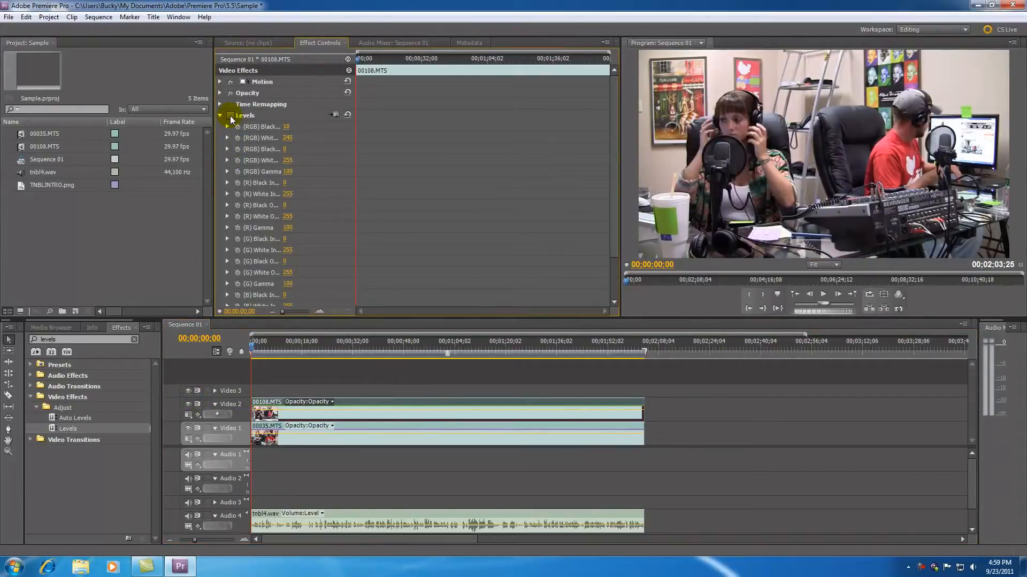
pyautogui.click(231, 117)
pyautogui.click(231, 117)
pyautogui.click(231, 117)
pyautogui.click(231, 116)
pyautogui.click(231, 116)
pyautogui.click(231, 116)
pyautogui.click(231, 116)
pyautogui.click(231, 116)
pyautogui.click(231, 116)
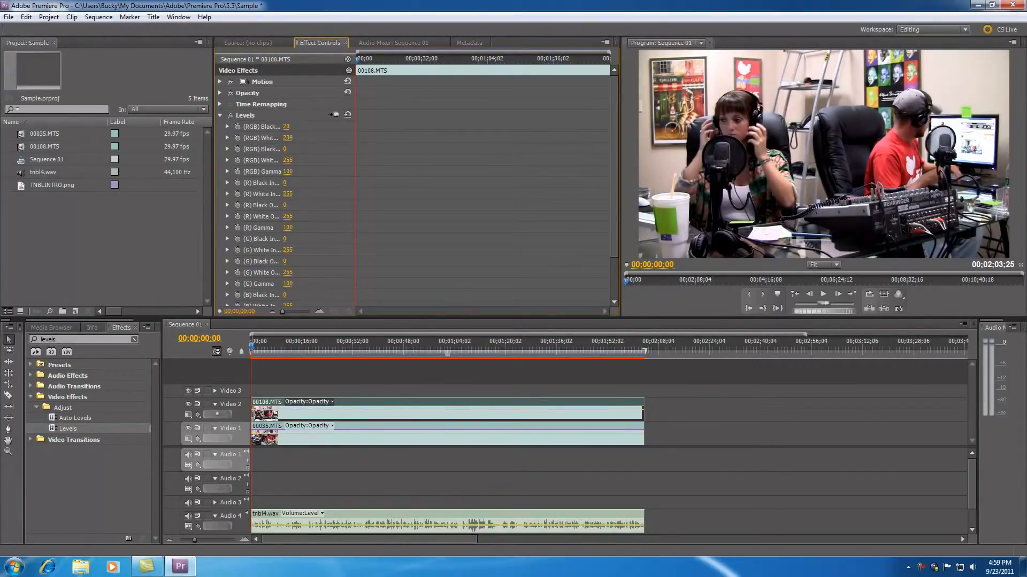
pyautogui.click(231, 116)
pyautogui.click(231, 117)
pyautogui.click(231, 117)
# - Replace the Levels effect on 00035.MTS with a copy of the one from 00108.MTS and check both clips' settings
pyautogui.rightClick(249, 118)
pyautogui.click(273, 167)
pyautogui.click(385, 425)
pyautogui.click(241, 118)
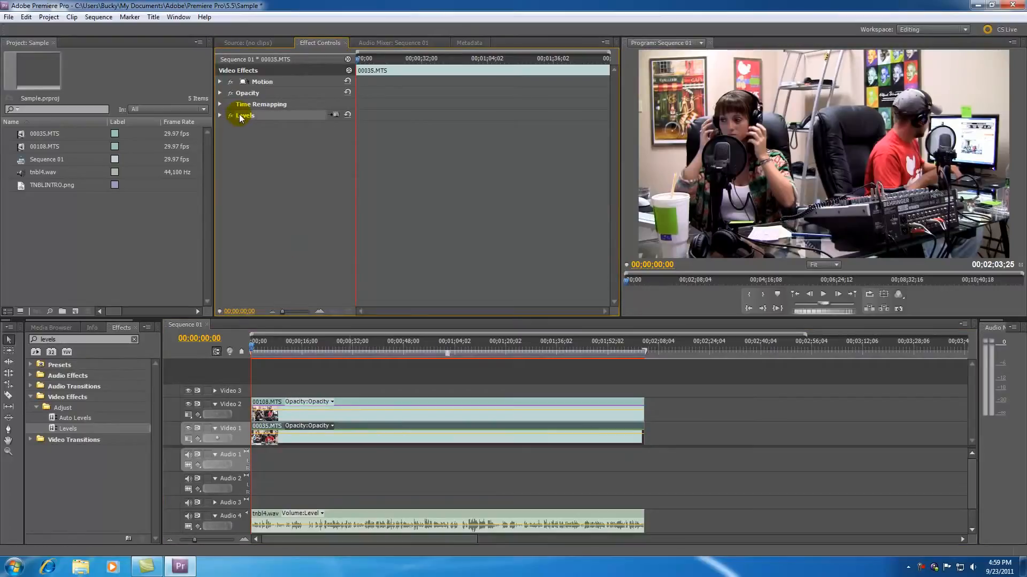
pyautogui.press('Delete')
pyautogui.hotkey('ctrl', 'v')
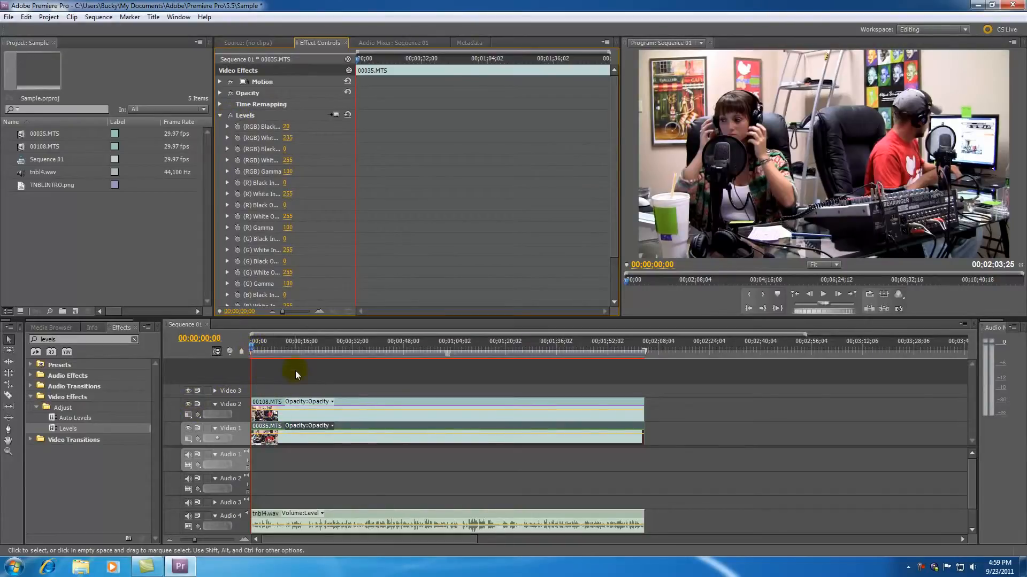
pyautogui.click(383, 381)
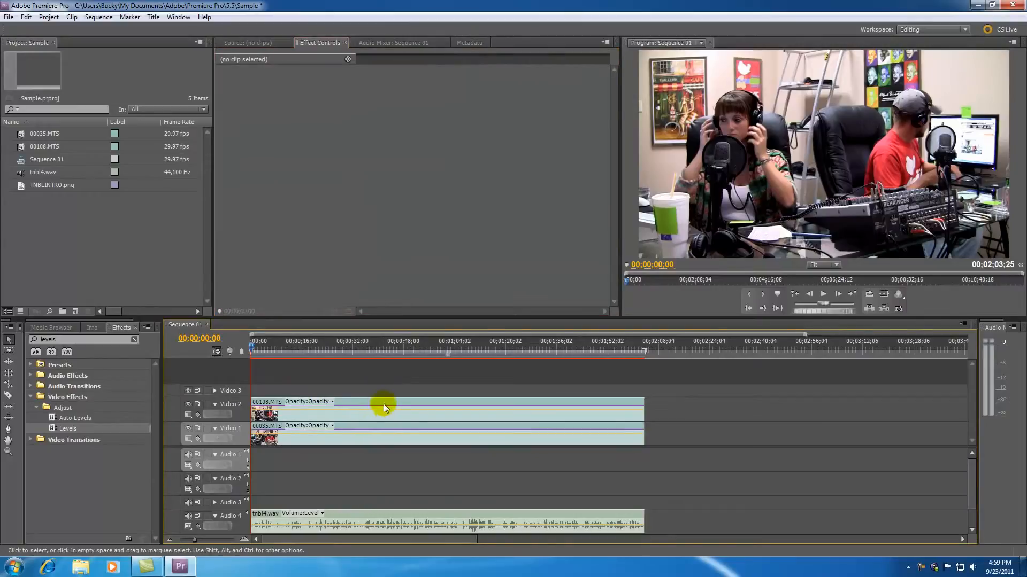
pyautogui.click(384, 401)
pyautogui.click(387, 428)
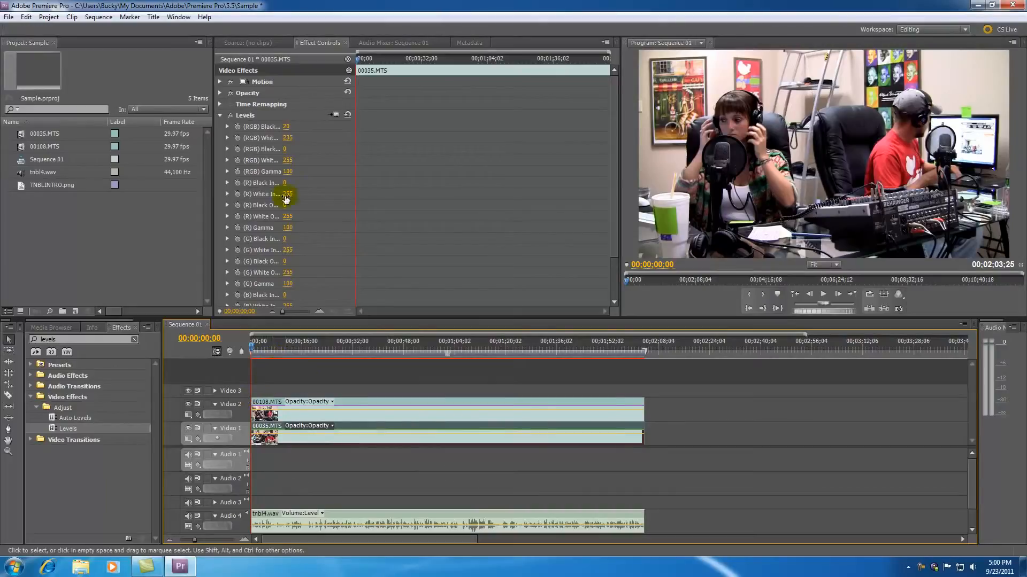
pyautogui.click(220, 115)
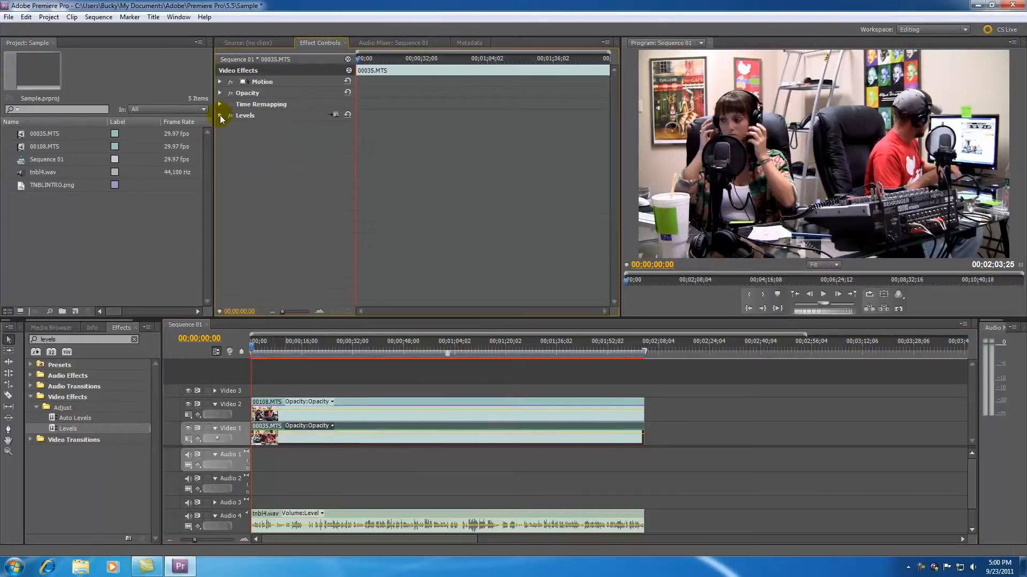
# - Split the 00108.MTS clip on Video 2 with the Razor tool at 00;00;17;12 and again at about 00;00;34
pyautogui.press('space')
pyautogui.moveTo(192, 540); pyautogui.dragTo(200, 540)
pyautogui.click(250, 347)
pyautogui.moveTo(250, 347); pyautogui.dragTo(406, 358)
pyautogui.press('c')
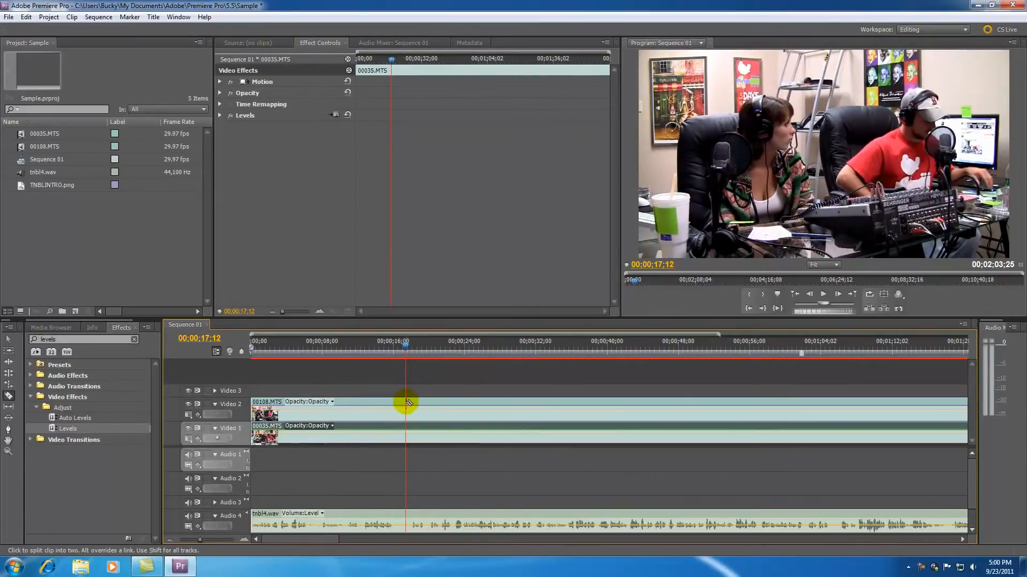
pyautogui.click(408, 401)
pyautogui.click(554, 402)
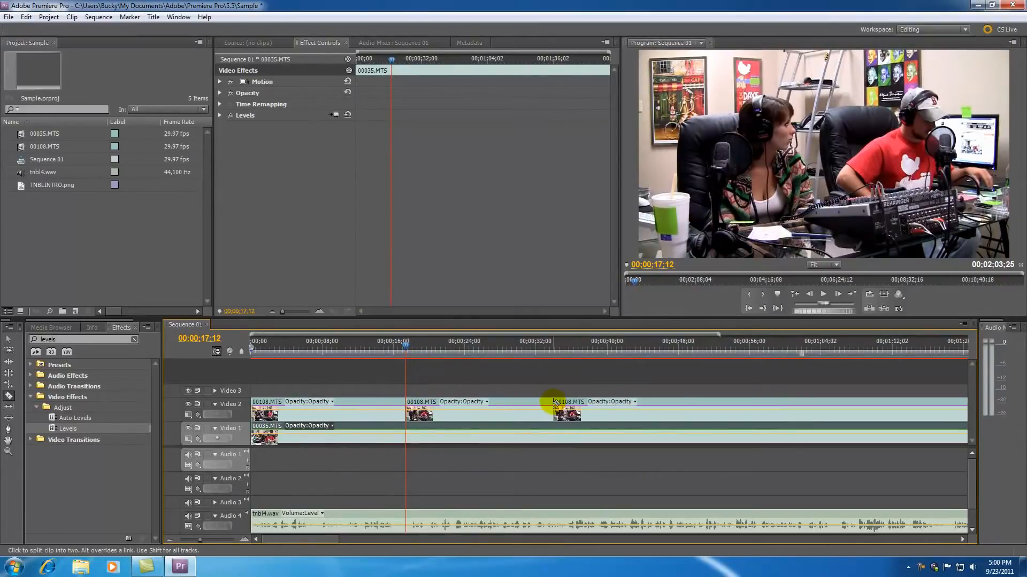
# - Delete the middle and first segments of the split 00108.MTS clip on Video 2, keeping only the last one
pyautogui.press('v')
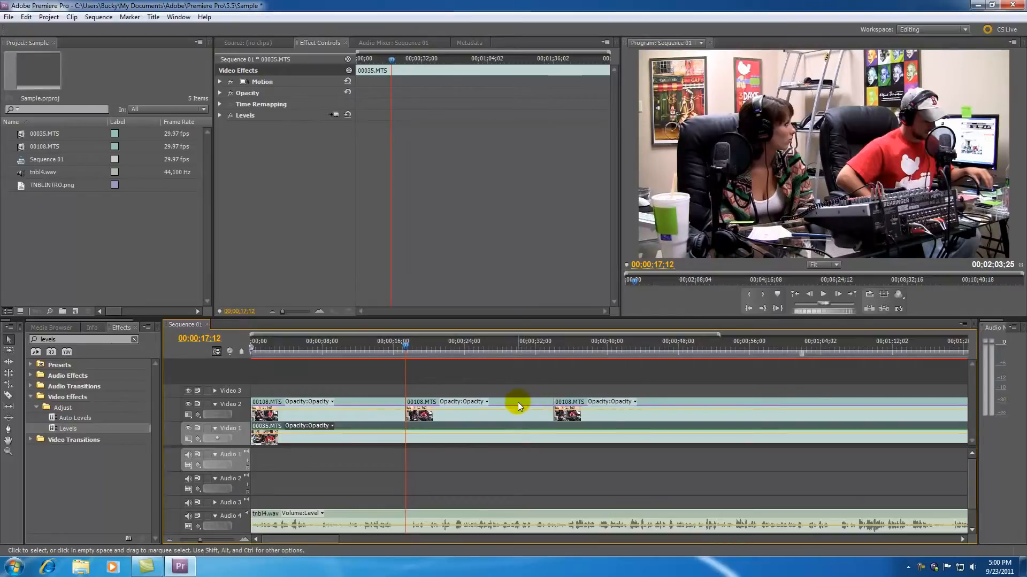
pyautogui.click(506, 404)
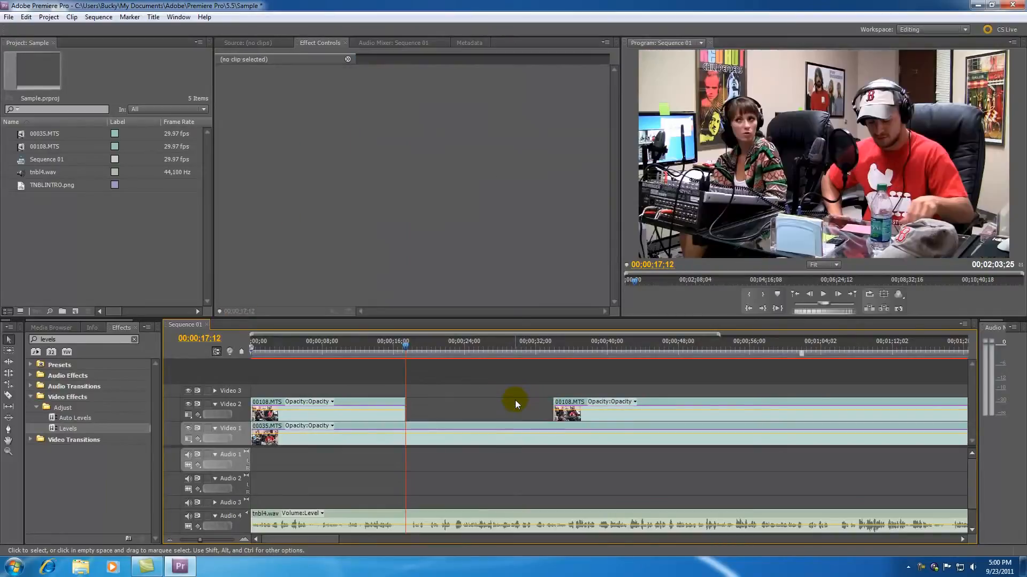
pyautogui.moveTo(404, 345); pyautogui.dragTo(467, 348)
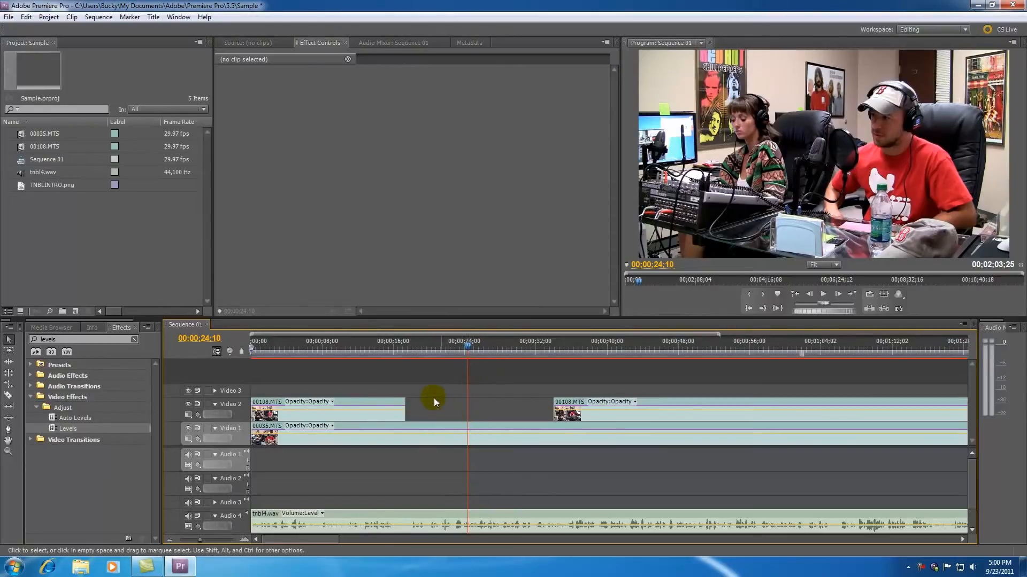
pyautogui.click(400, 409)
pyautogui.press('Delete')
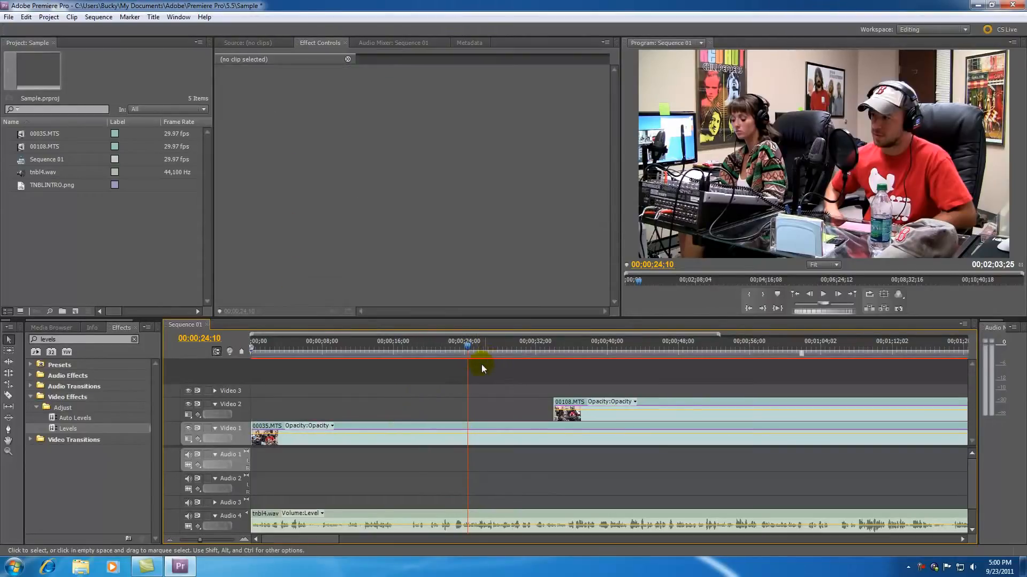
# - Split the remaining 00108.MTS clip on Video 2 at 00;00;49;07 and at four further points roughly 14 seconds apart
pyautogui.moveTo(200, 540); pyautogui.dragTo(193, 540)
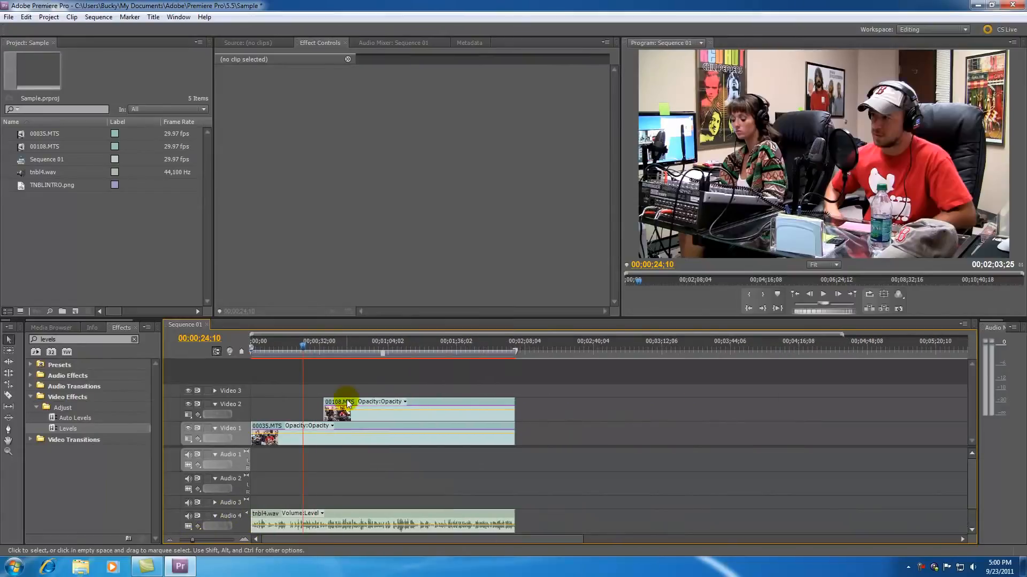
pyautogui.moveTo(305, 345); pyautogui.dragTo(357, 352)
pyautogui.press('c')
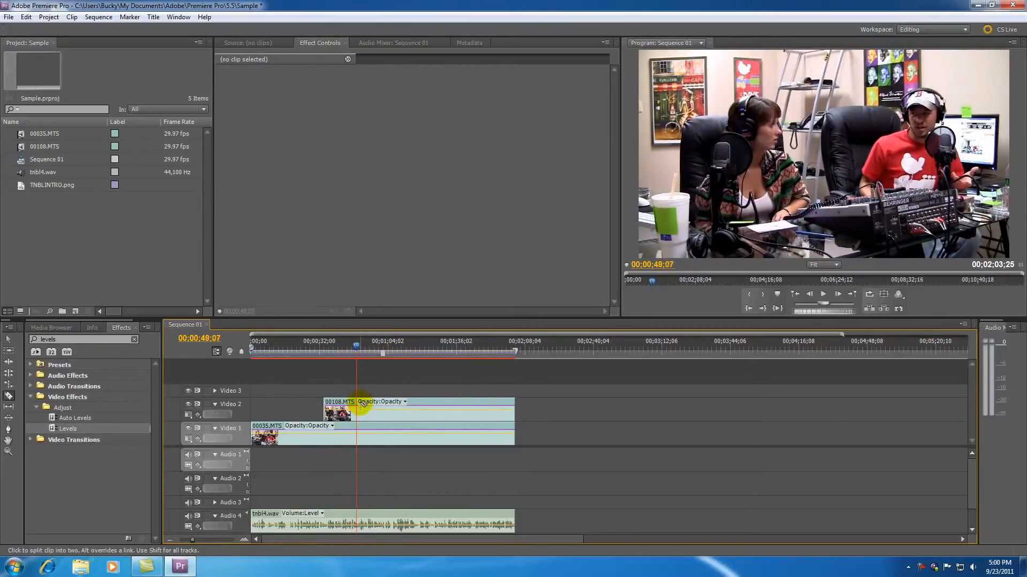
pyautogui.click(359, 404)
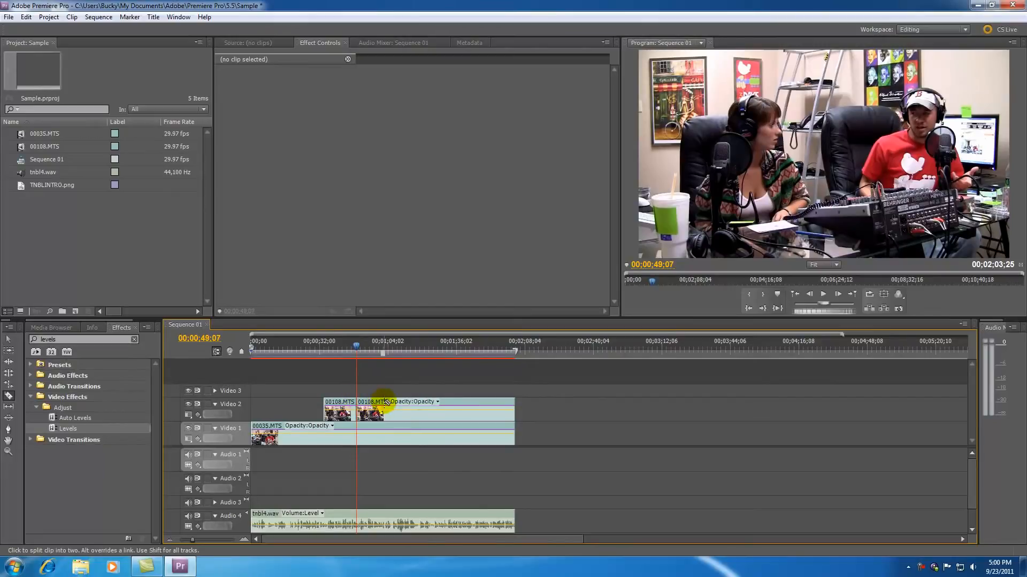
pyautogui.click(385, 405)
pyautogui.click(418, 406)
pyautogui.click(447, 405)
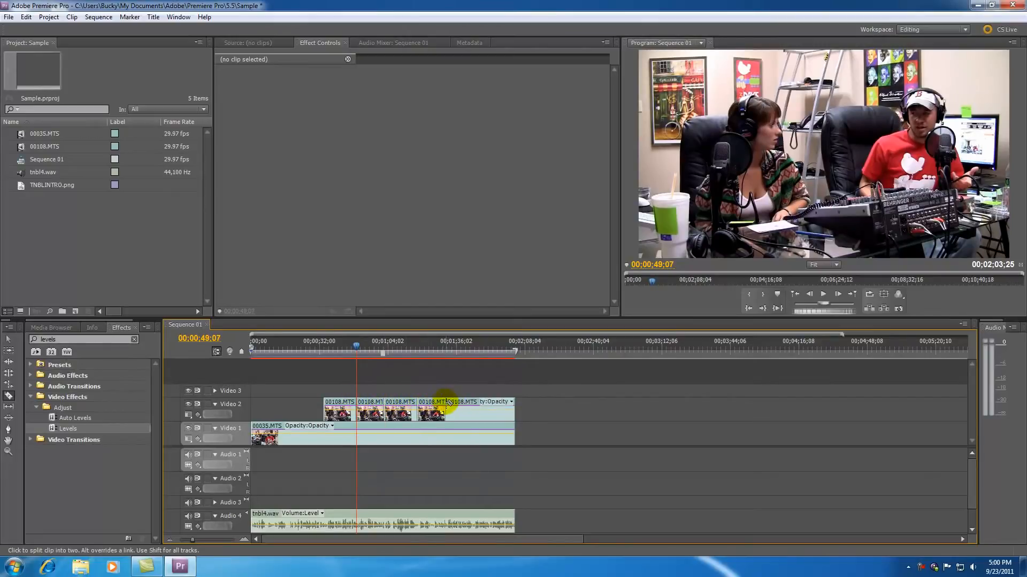
pyautogui.click(474, 405)
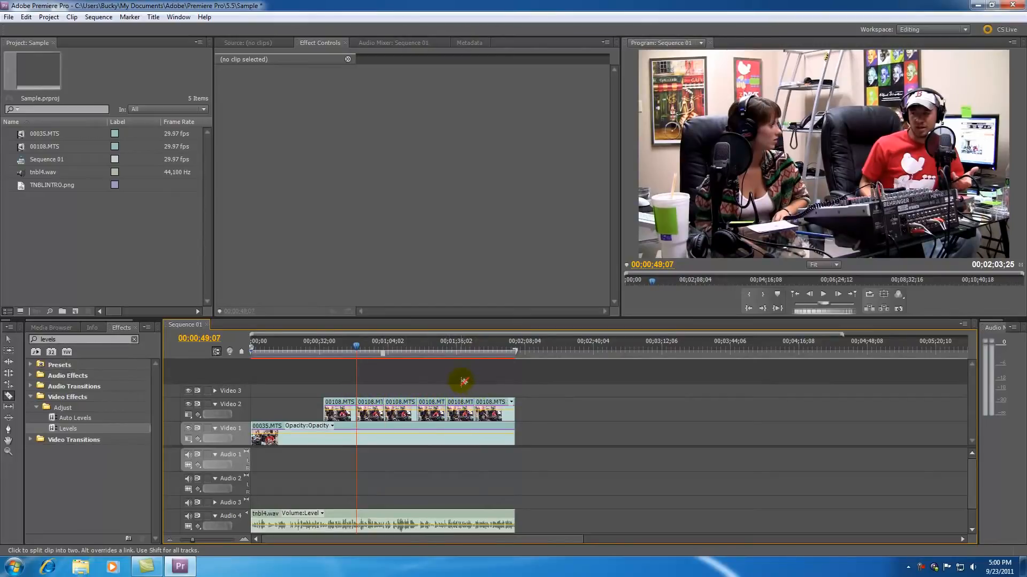
# - Delete every second 00108.MTS segment on Video 2: the second, fourth and sixth
pyautogui.press('v')
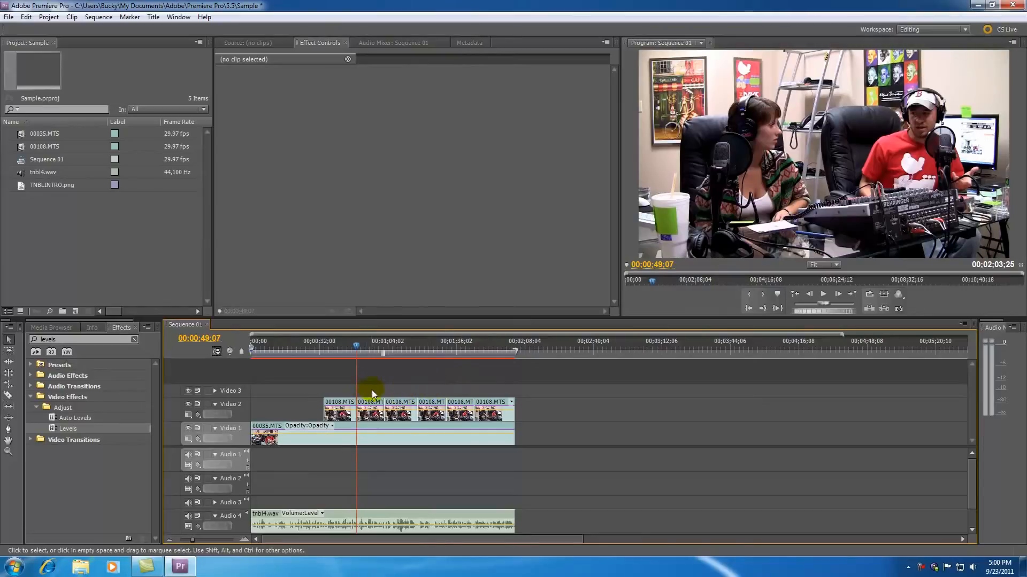
pyautogui.click(369, 403)
pyautogui.press('Delete')
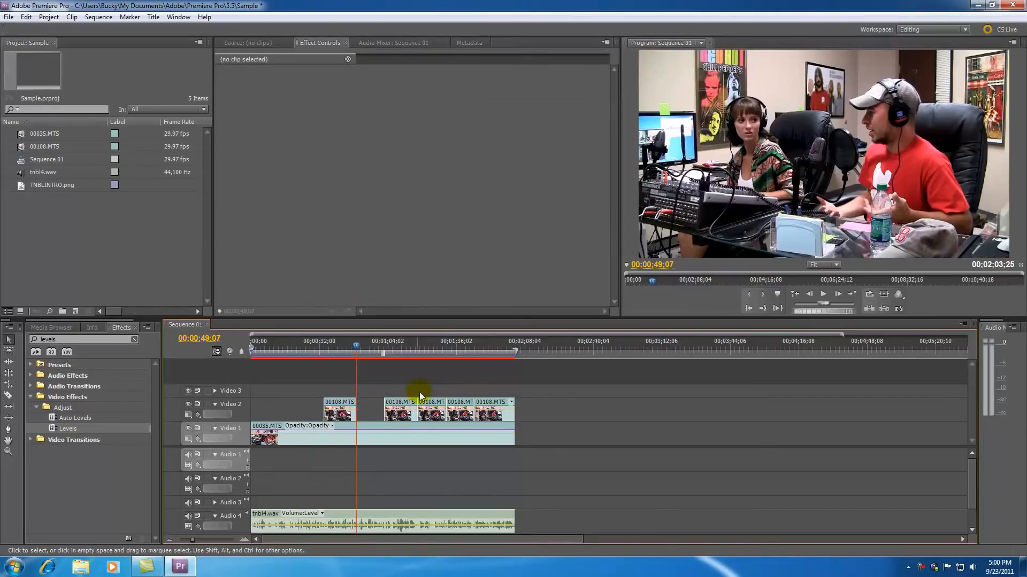
pyautogui.click(438, 406)
pyautogui.press('Delete')
pyautogui.click(495, 404)
pyautogui.press('Delete')
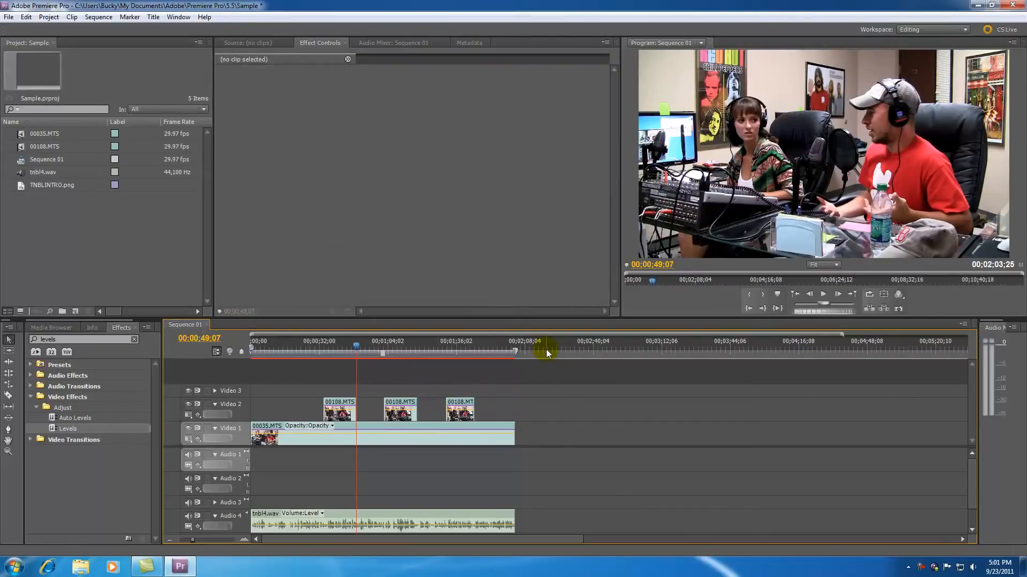
# - Extend the start of the first 00108.MTS segment on Video 2 back to 00;00;31;19
pyautogui.moveTo(366, 351); pyautogui.dragTo(318, 377)
pyautogui.moveTo(194, 538); pyautogui.dragTo(205, 538)
pyautogui.click(601, 345)
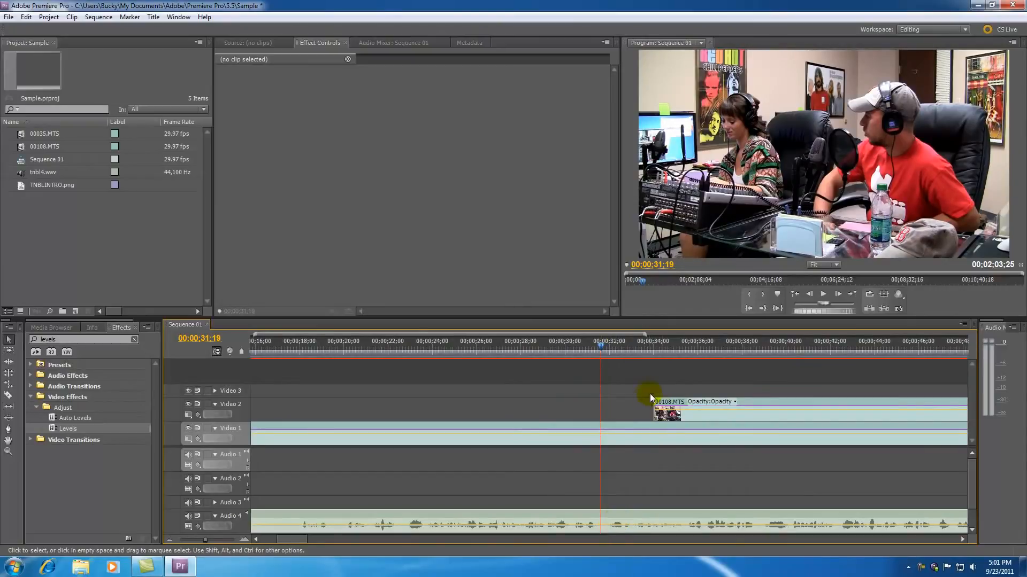
pyautogui.click(9, 340)
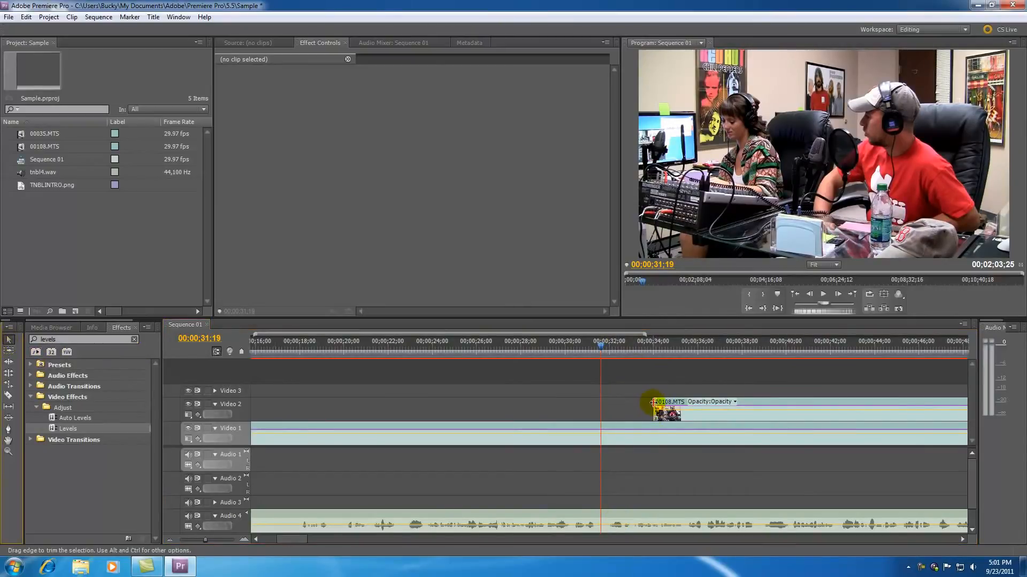
pyautogui.moveTo(653, 405); pyautogui.dragTo(602, 408)
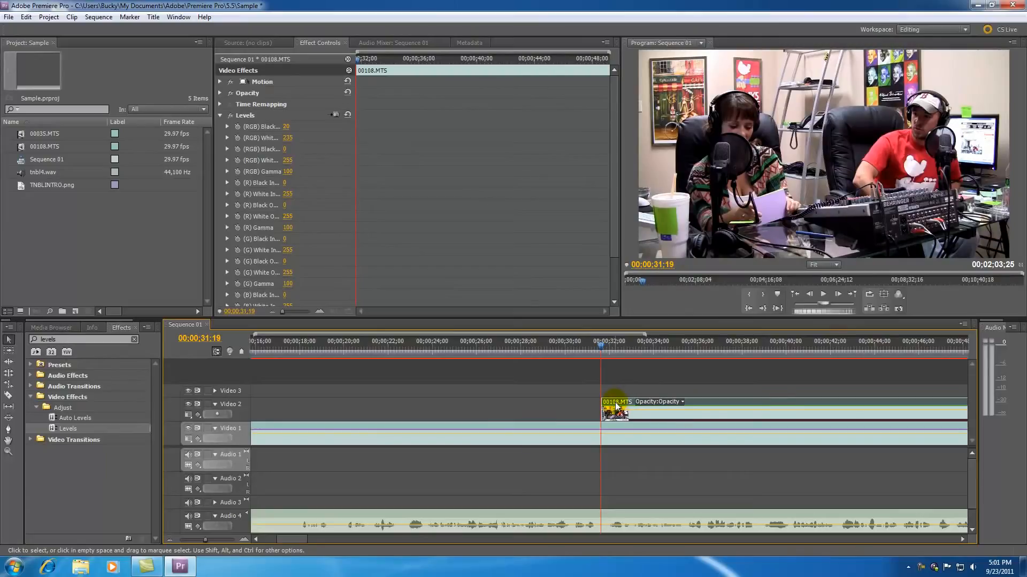
# - Try sliding the first 00108.MTS segment on Video 2 about 8 seconds earlier, and undo the move
pyautogui.moveTo(617, 407); pyautogui.dragTo(450, 409)
pyautogui.hotkey('ctrl', 'z')
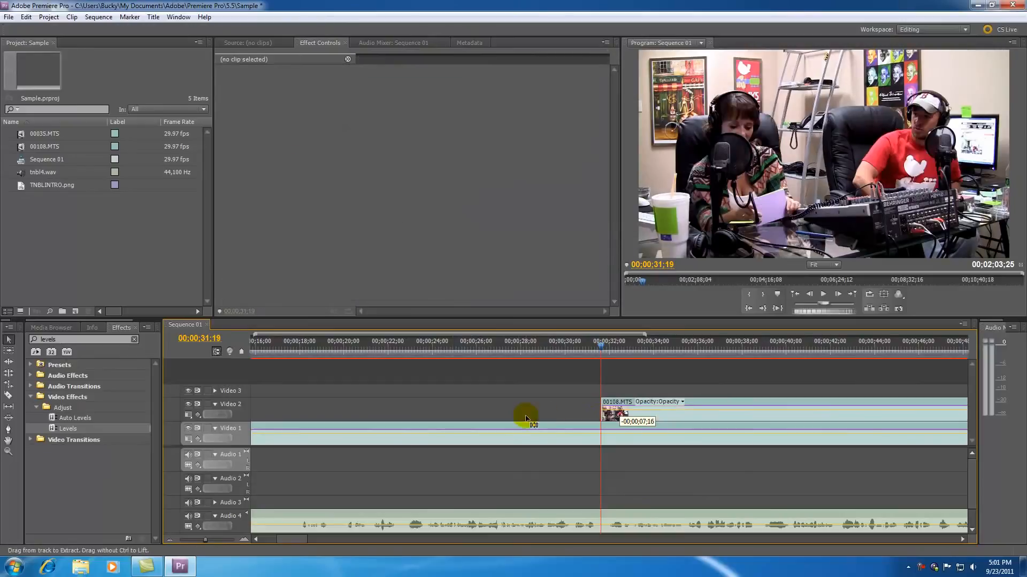
pyautogui.moveTo(603, 410); pyautogui.dragTo(435, 408)
pyautogui.click(611, 412)
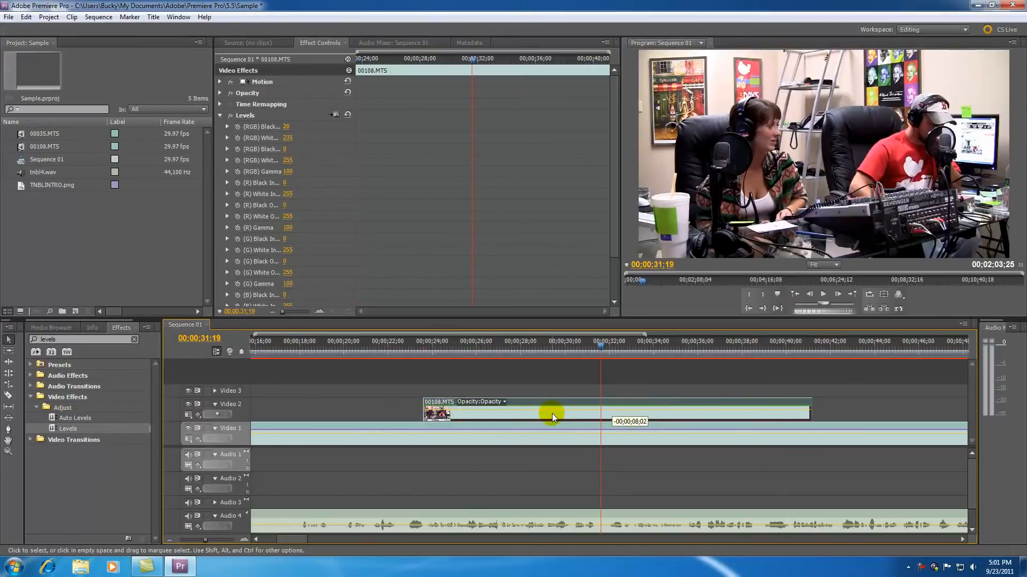
pyautogui.hotkey('ctrl', 'z')
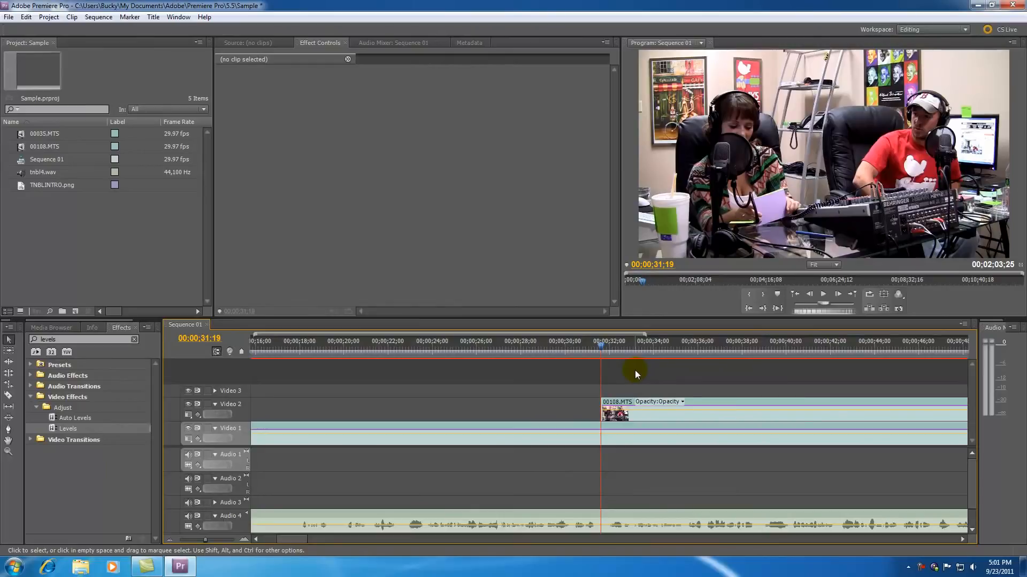
# - Play the edited sequence from 00;00;25;28 to review the camera switching, and return the playhead to 00;00;00;00
pyautogui.moveTo(601, 346); pyautogui.dragTo(476, 346)
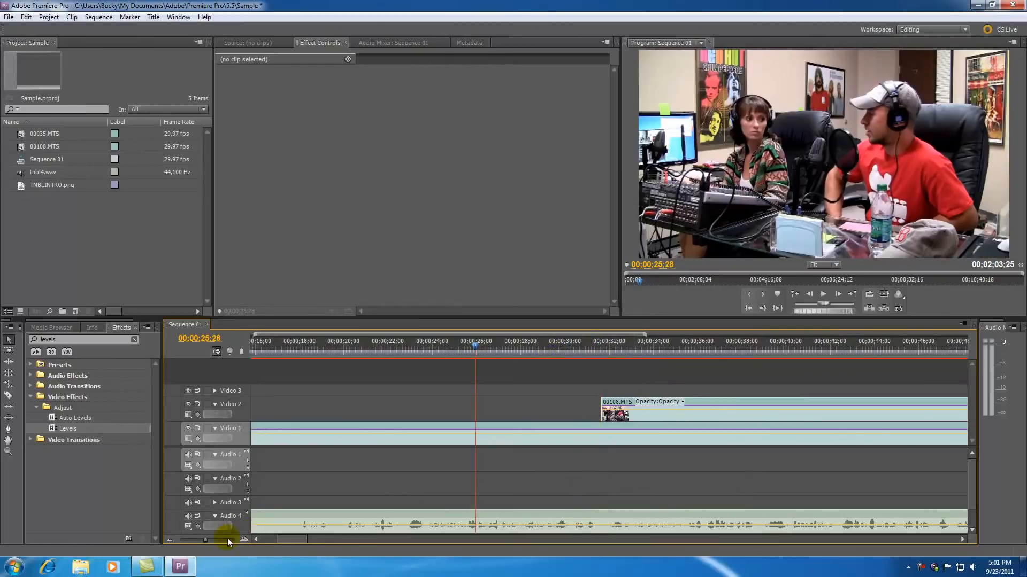
pyautogui.moveTo(204, 540); pyautogui.dragTo(192, 540)
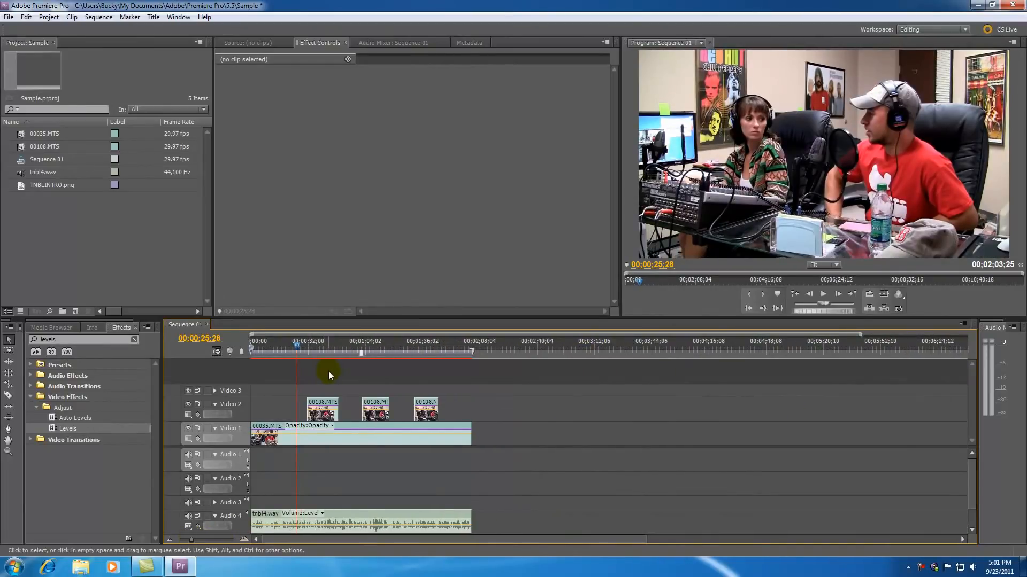
pyautogui.press('space')
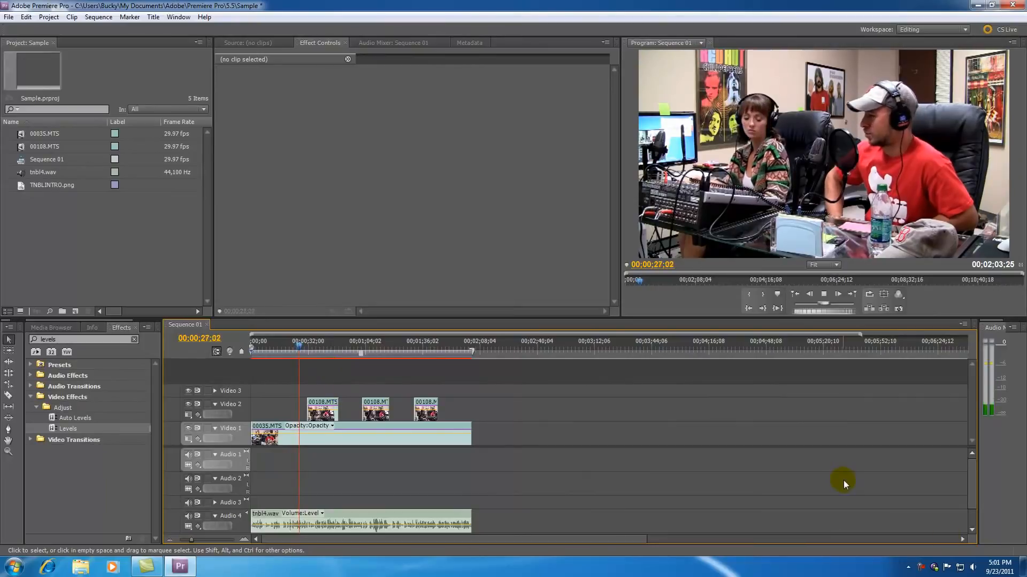
pyautogui.moveTo(260, 347)
pyautogui.mouseDown()
pyautogui.moveTo(402, 353)
pyautogui.moveTo(251, 350)
pyautogui.mouseUp()
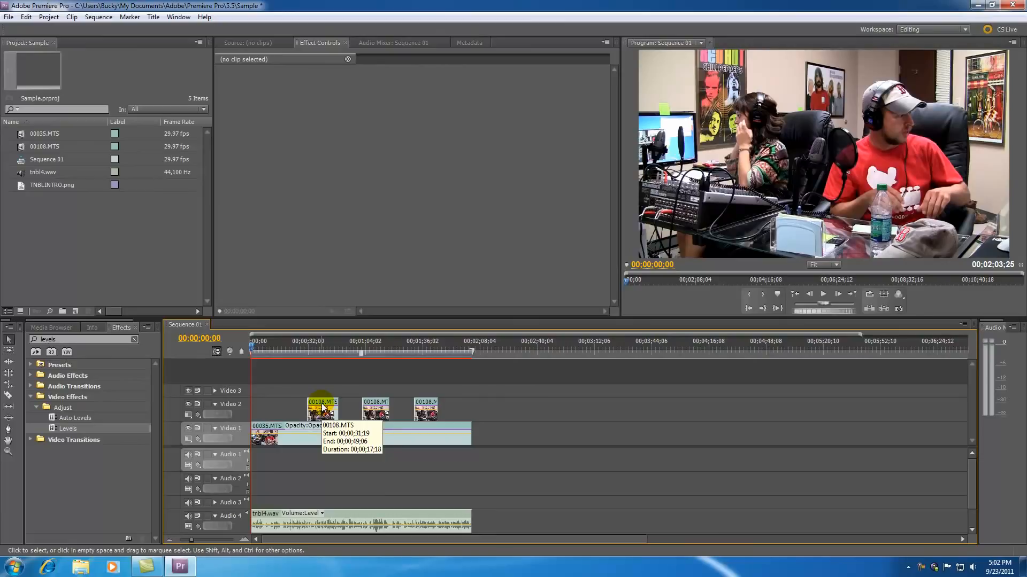
pyautogui.rightClick(922, 570)
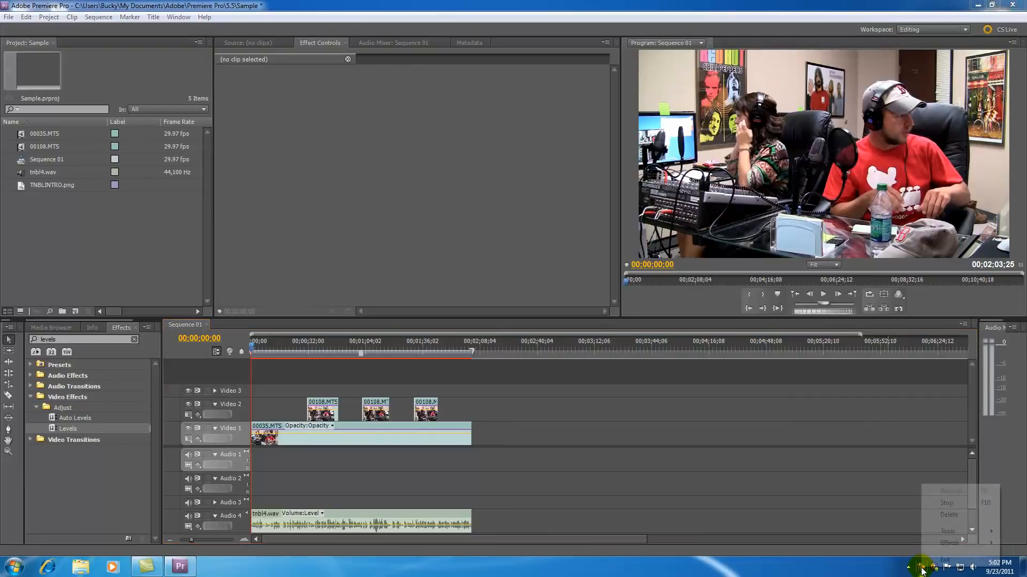